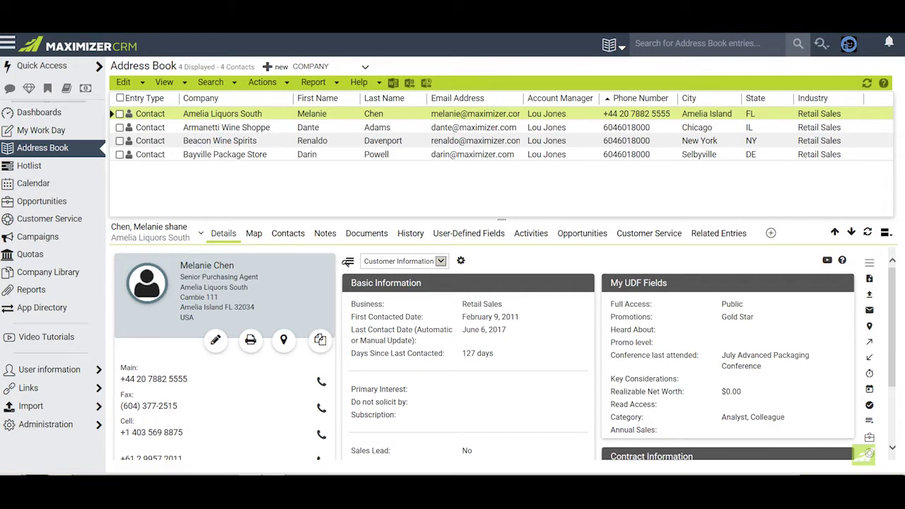
- Open the Users module in Administrator to look over the user management settings
left_click(46, 424)
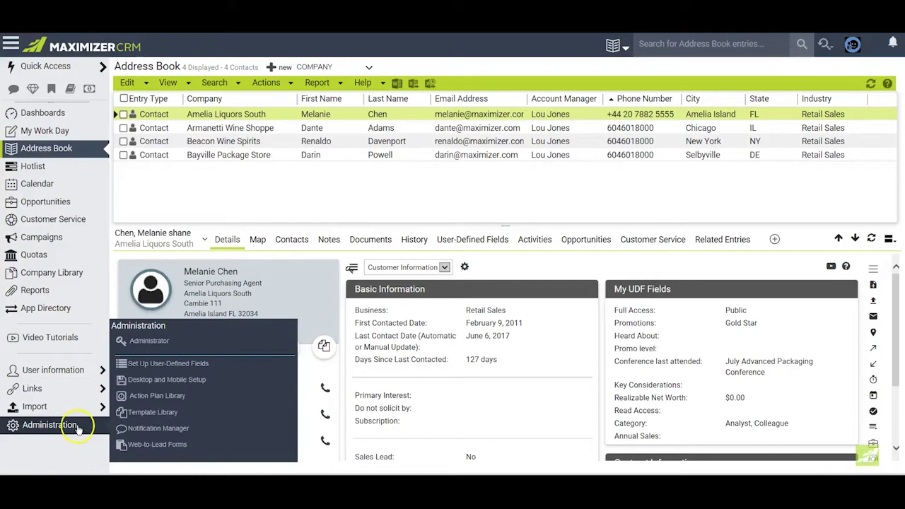
left_click(145, 342)
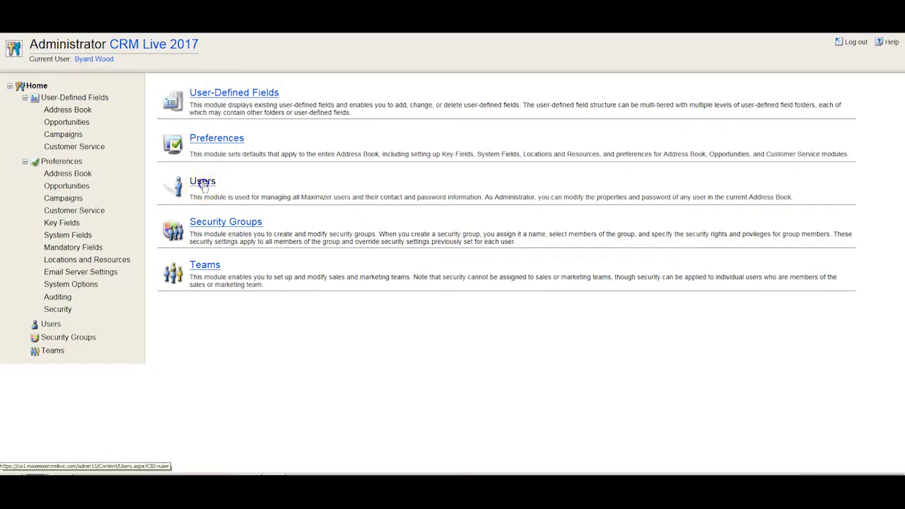
left_click(202, 183)
left_click(190, 204)
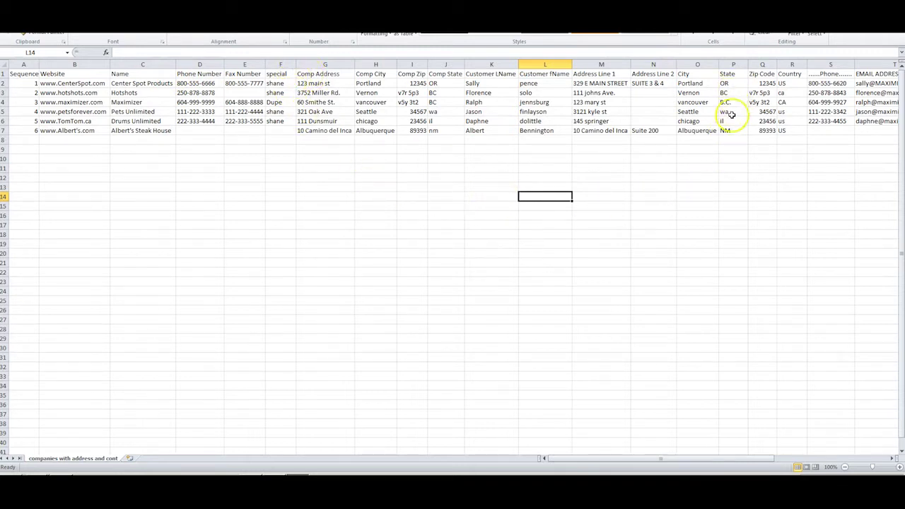
- Switch to the Excel spreadsheet and review its company, address, contact, Do not Solicit by and Note columns
left_click(707, 186)
left_click_drag(590, 460, 738, 456)
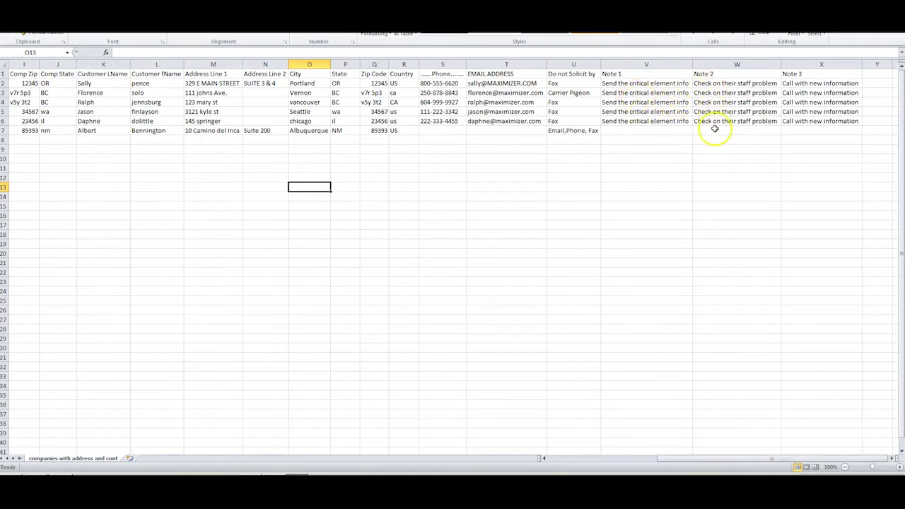
left_click(788, 93)
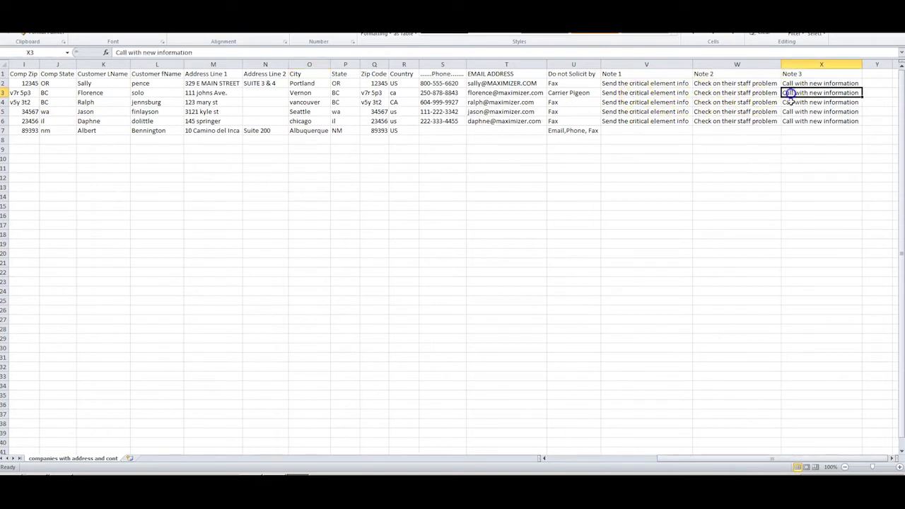
left_click(802, 159)
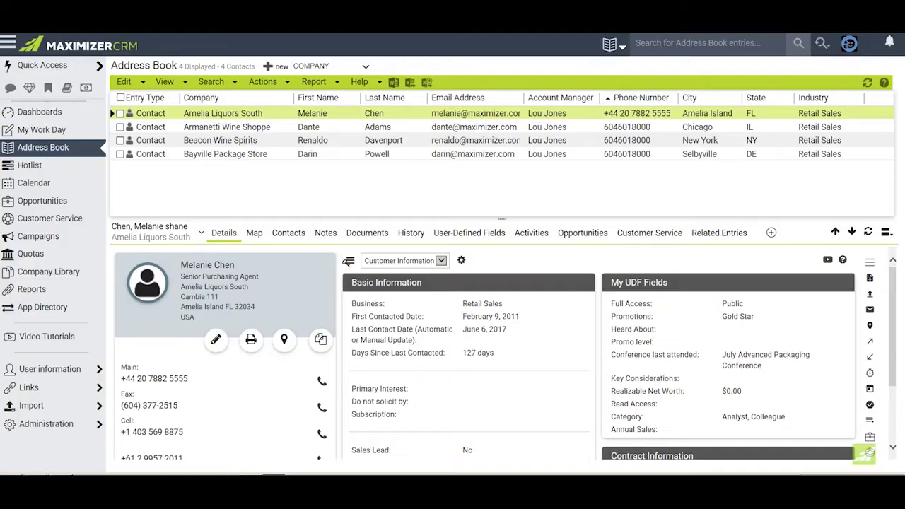
- In Maximizer CRM, open the Import Manager for XLS, CSV and TAB files and review the saved templates and import history
left_click(28, 407)
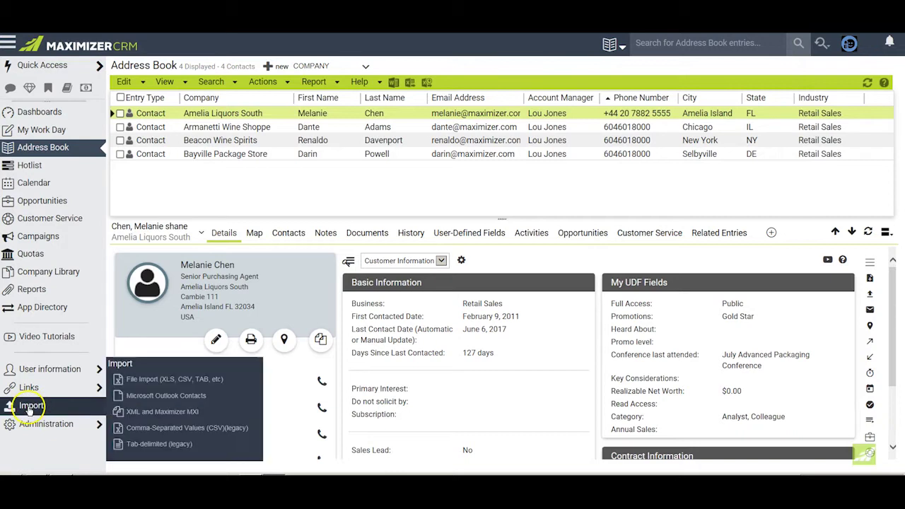
left_click(134, 385)
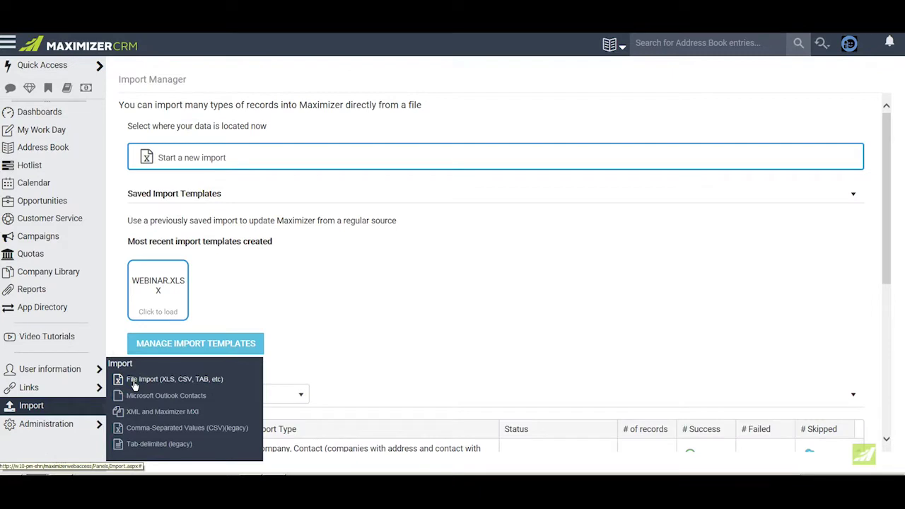
left_click(349, 345)
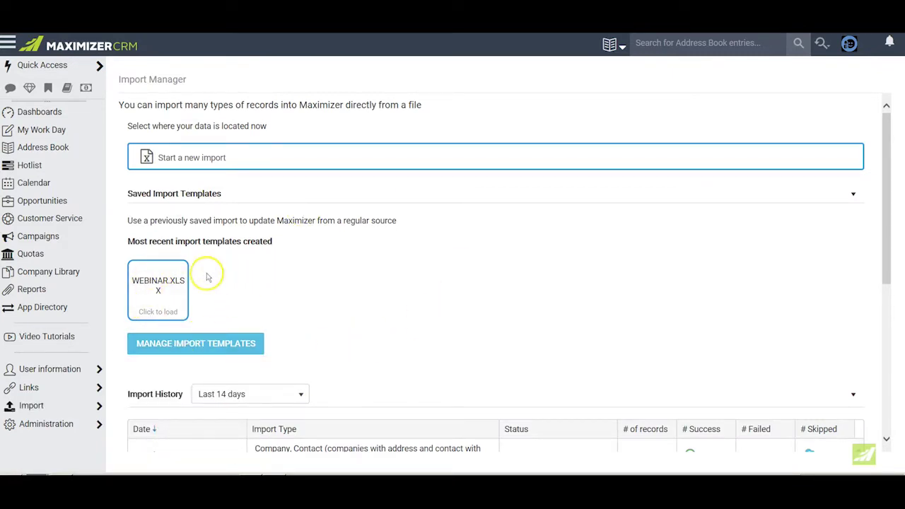
scroll(678, 243, "down", 3)
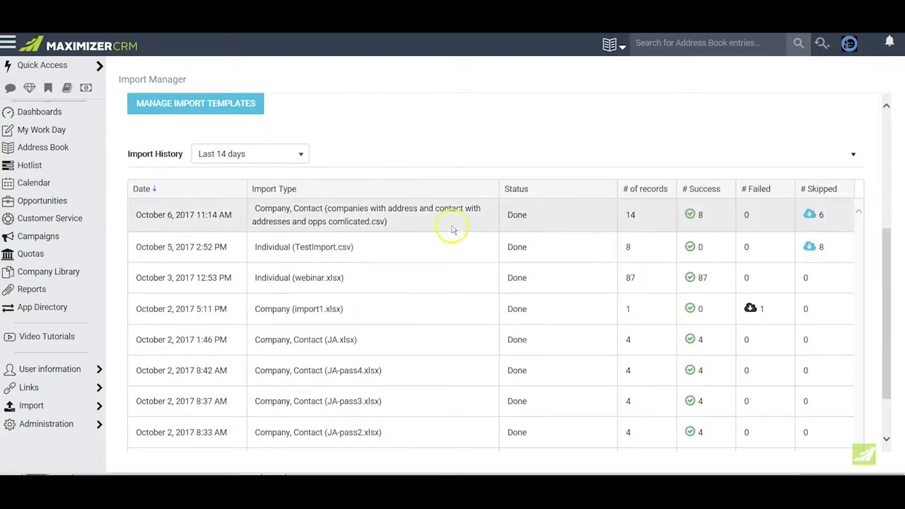
scroll(517, 247, "up", 3)
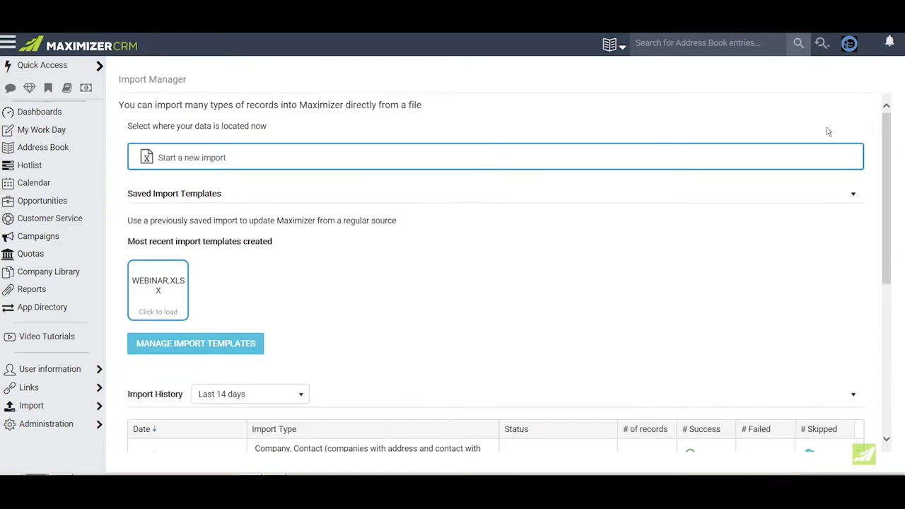
- Start a new import of "companies with address and contact with addresses 2.csv" containing Company information and the Contacts that belong to them
left_click(190, 159)
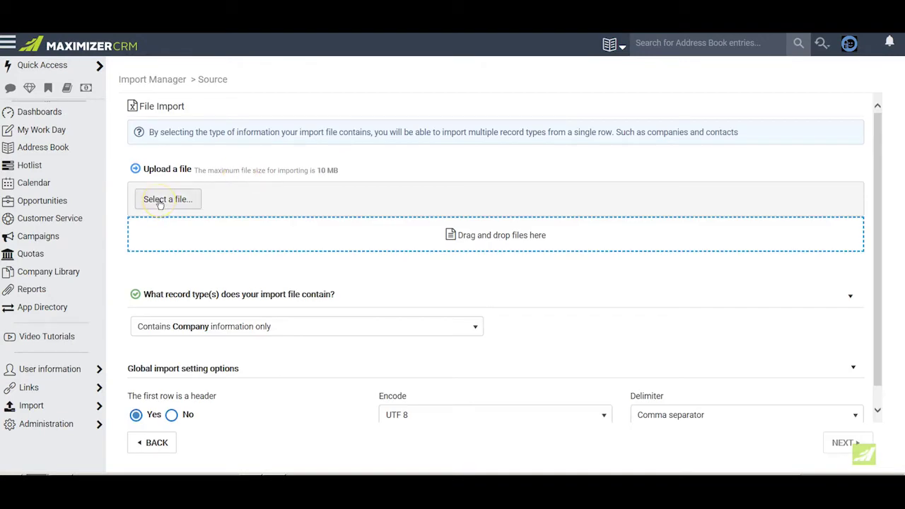
left_click(160, 201)
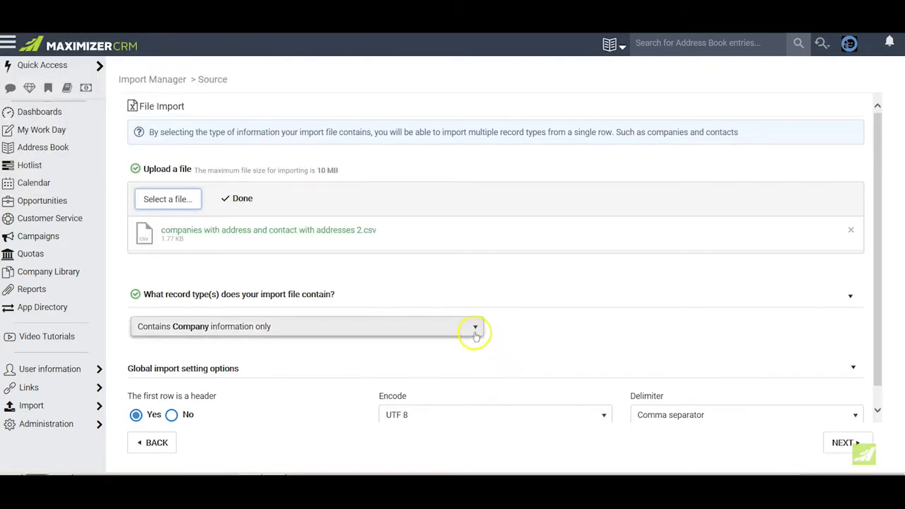
left_click(475, 329)
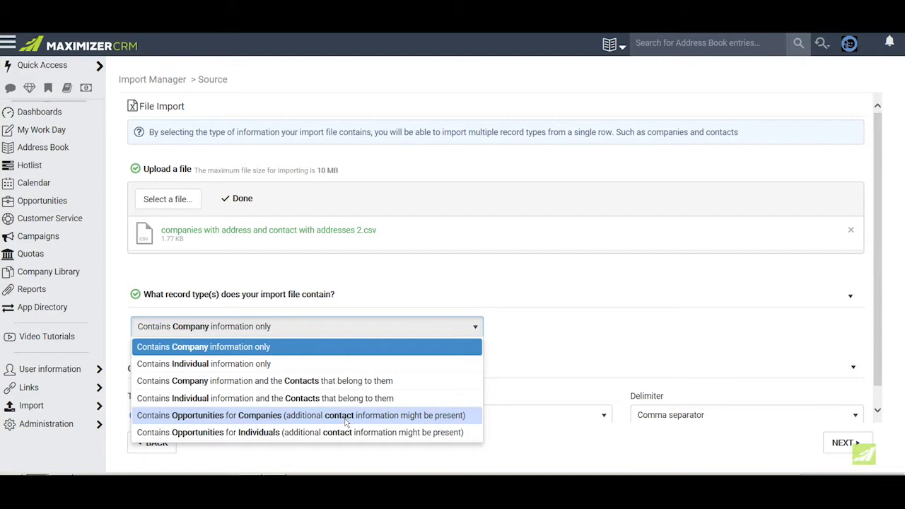
left_click(198, 380)
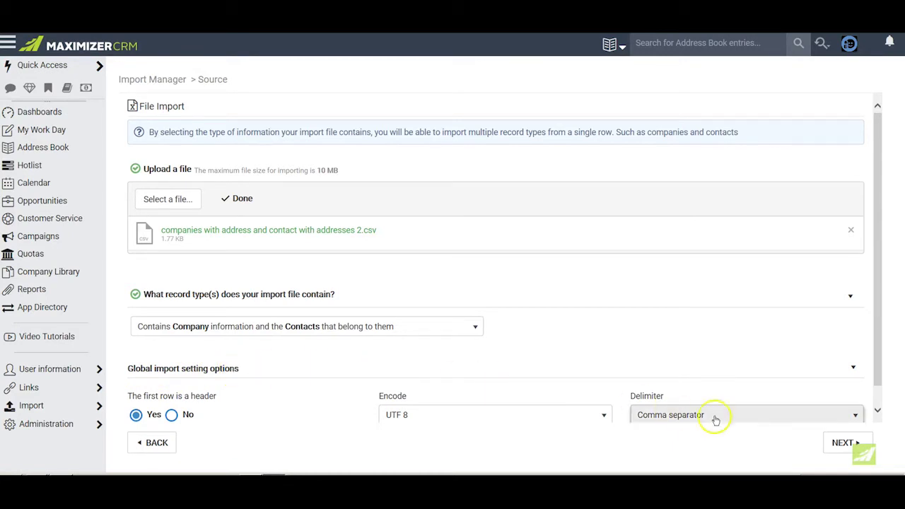
left_click(842, 446)
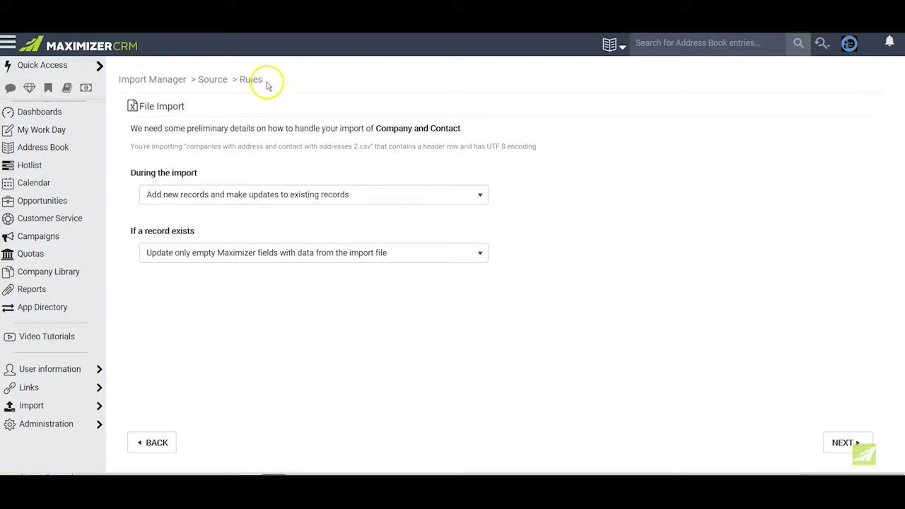
- Review the import rules available for adding records and for handling records that already exist
double_click(254, 79)
left_click(294, 90)
left_click(478, 196)
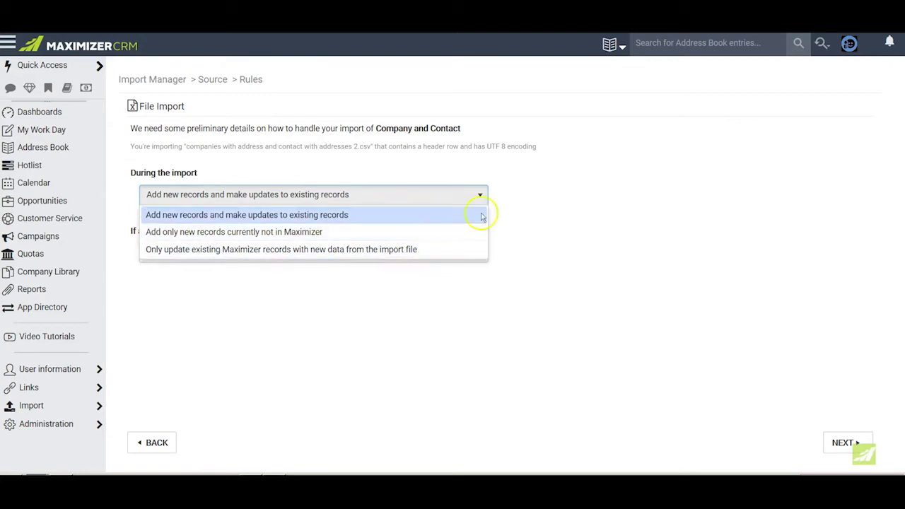
left_click(529, 208)
left_click(478, 256)
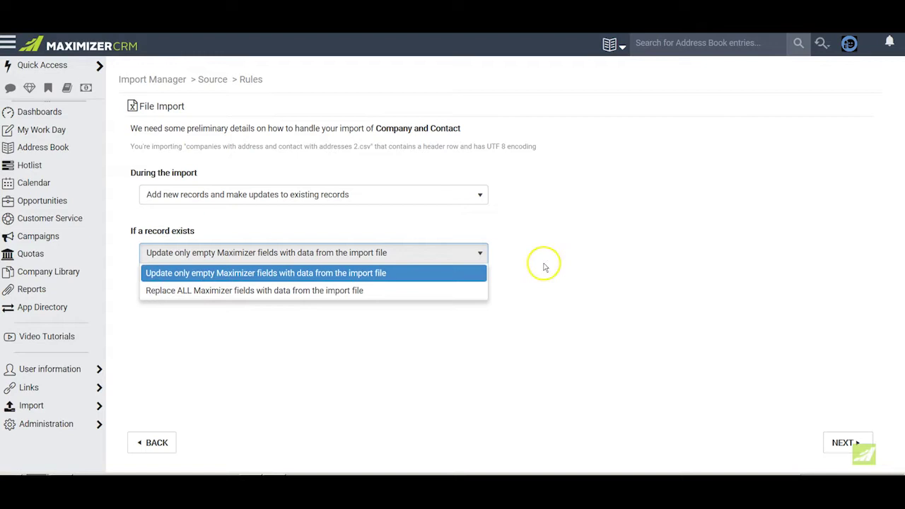
left_click(177, 231)
triple_click(176, 231)
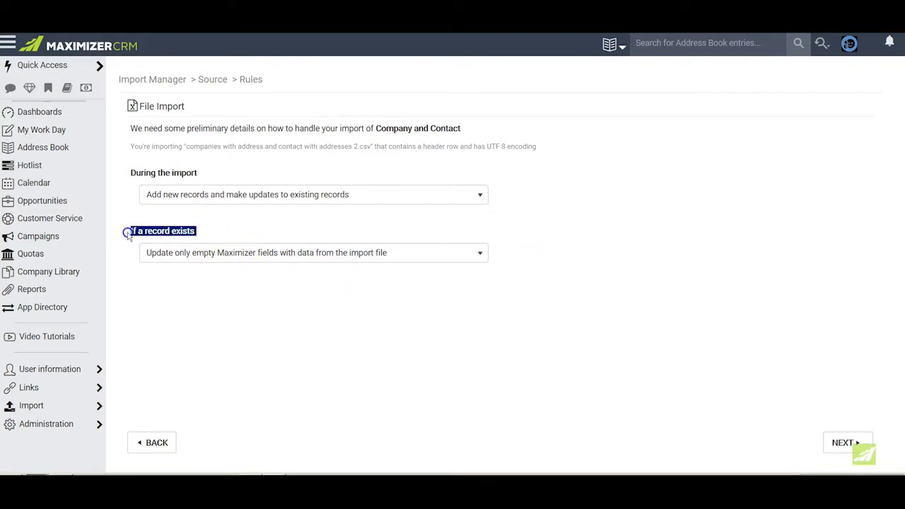
left_click(466, 253)
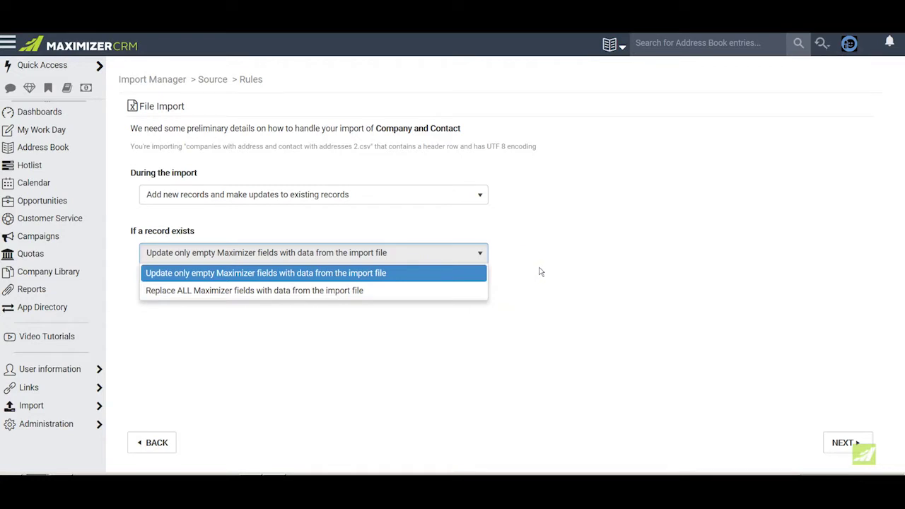
- Try the rule "Add only new records currently not in Maximizer", and restore "Add new records and make updates to existing records"
left_click(478, 195)
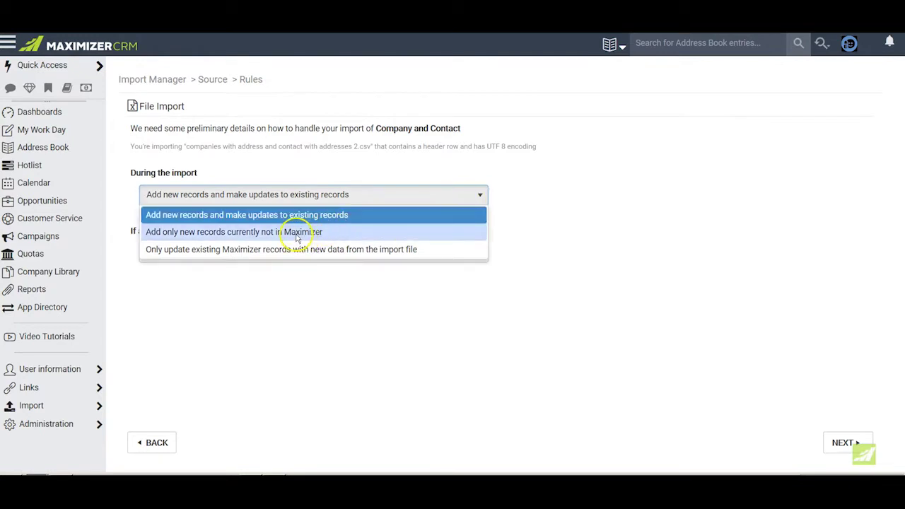
left_click(297, 233)
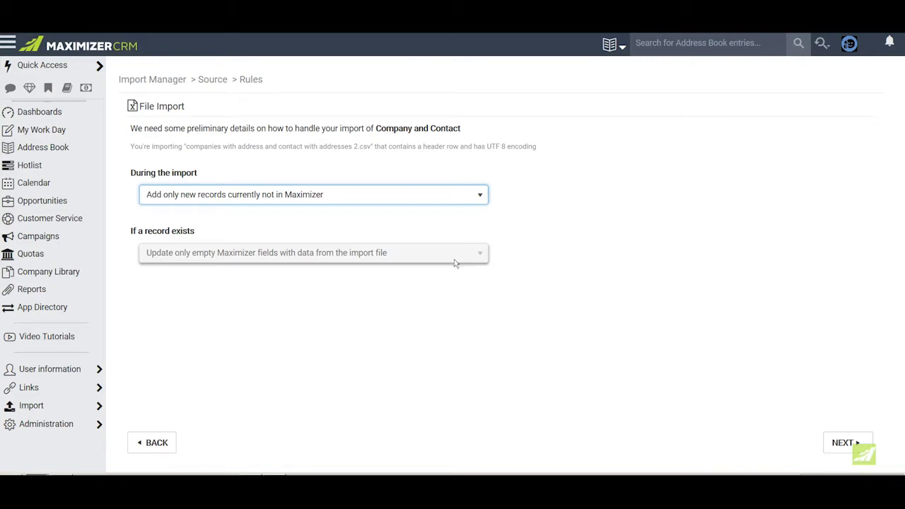
left_click(479, 195)
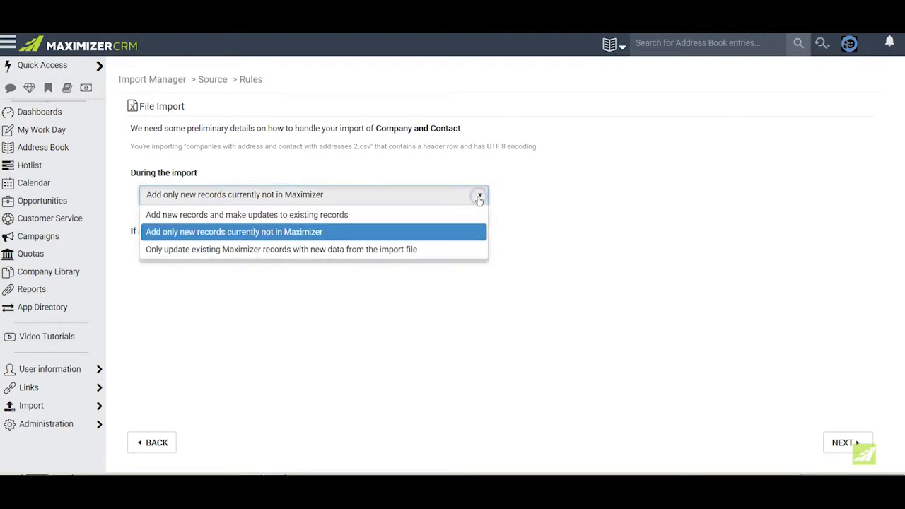
left_click(297, 214)
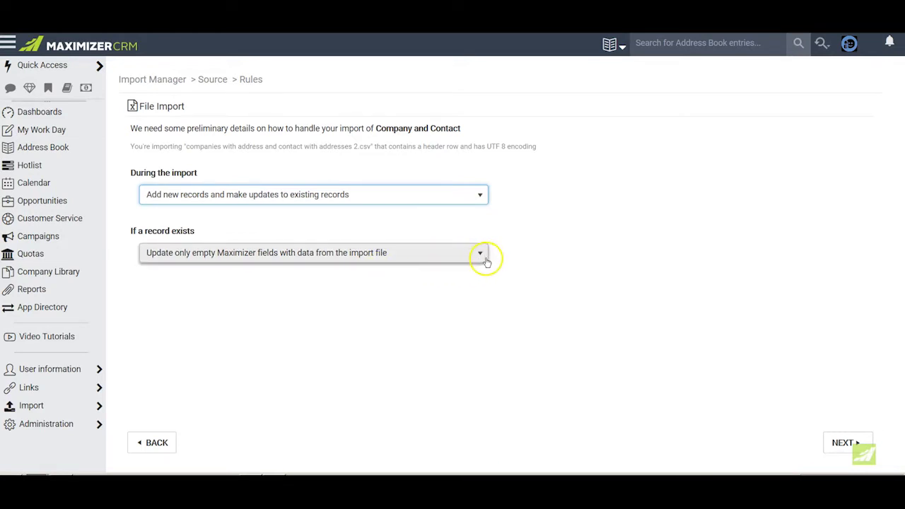
- Proceed to field mapping and examine the record types, data previews and destination fields of the imported columns
left_click(845, 443)
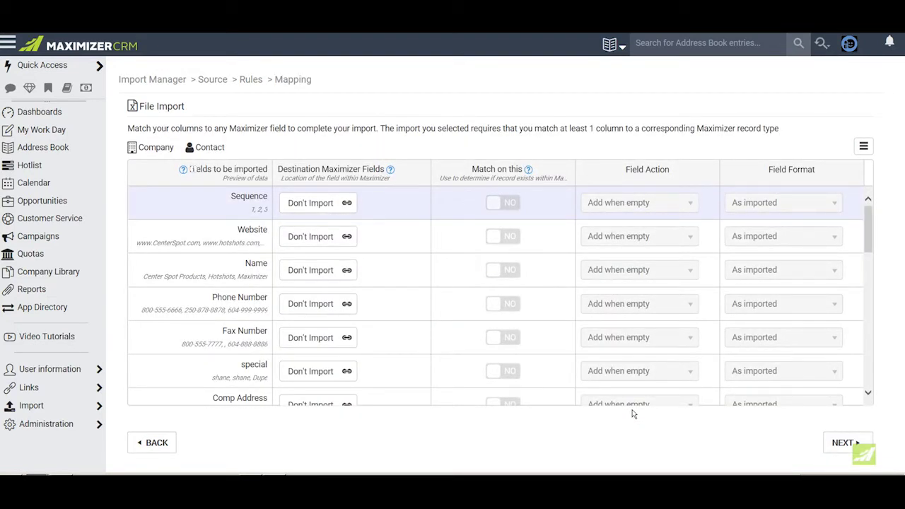
left_click_drag(235, 147, 121, 146)
left_click(241, 149)
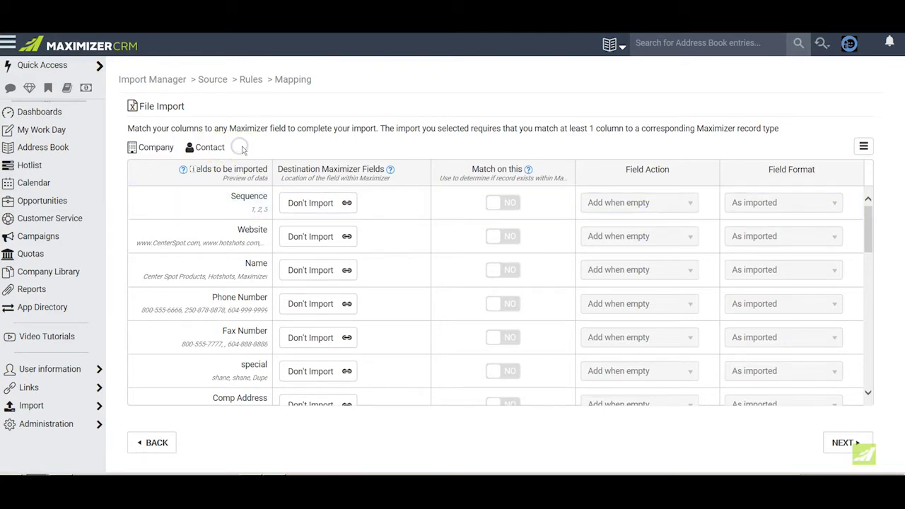
left_click_drag(220, 178, 392, 181)
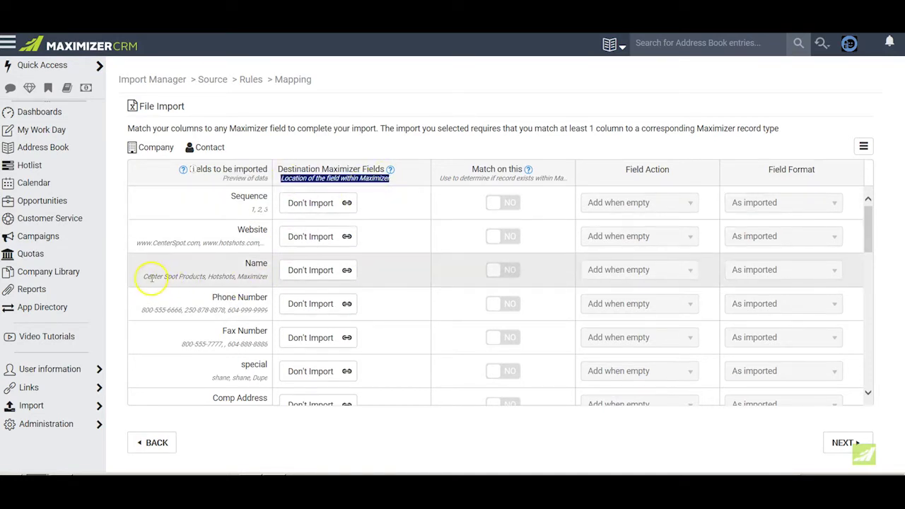
left_click_drag(147, 275, 238, 276)
triple_click(259, 276)
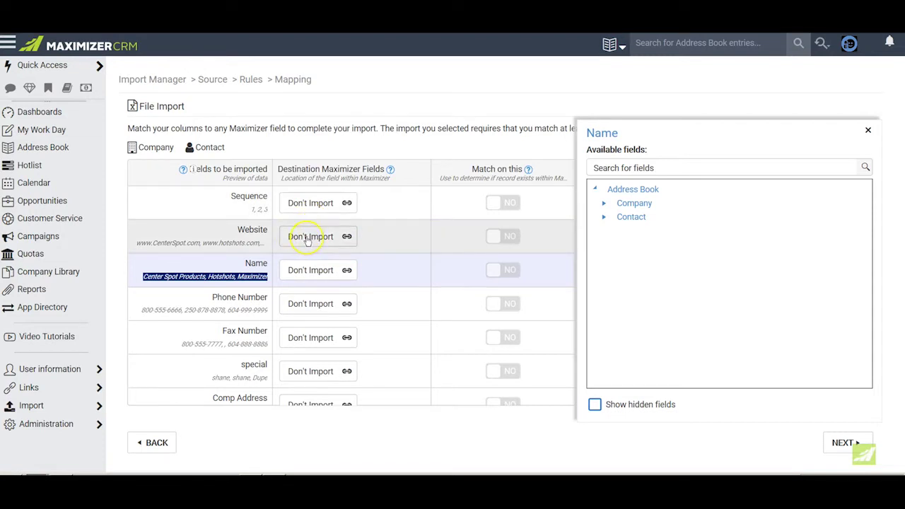
- Map the Website column to the company's Web Site field and the Name column to the Company field
left_click(308, 239)
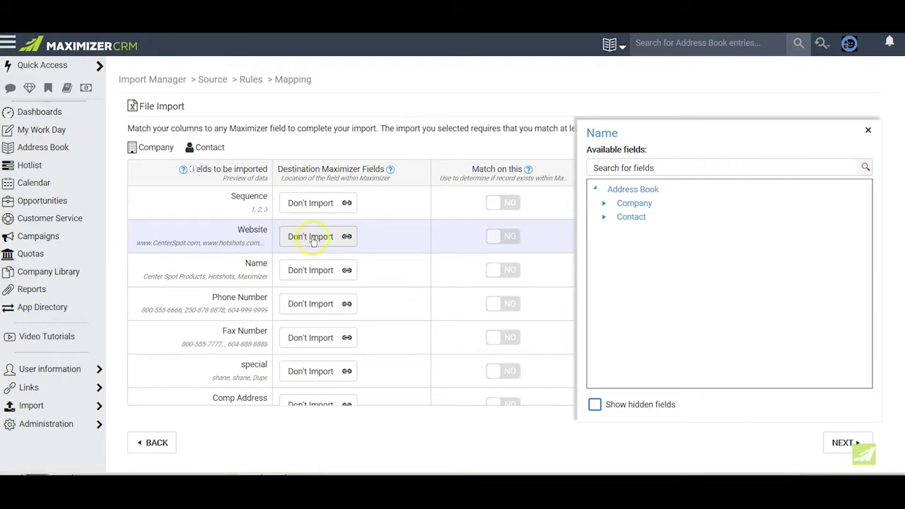
left_click(605, 204)
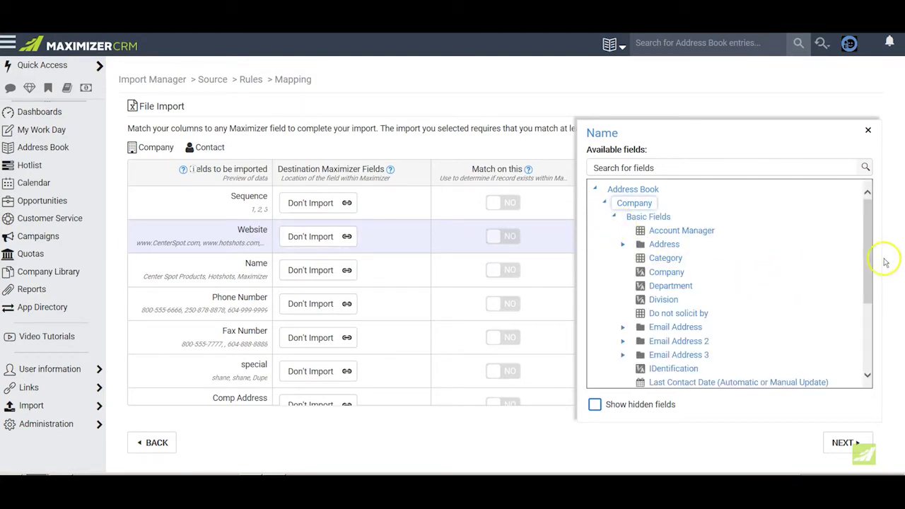
scroll(859, 283, "down", 3)
left_click(665, 353)
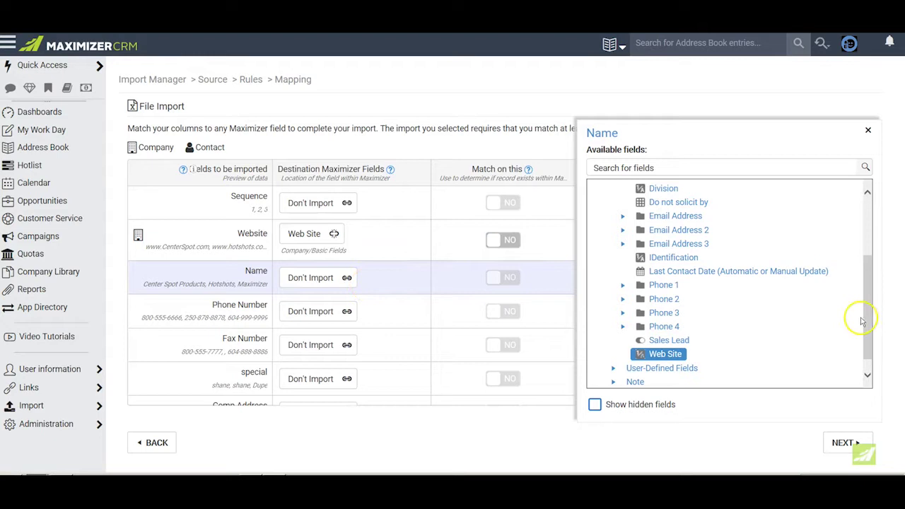
left_click_drag(864, 318, 870, 219)
left_click(667, 271)
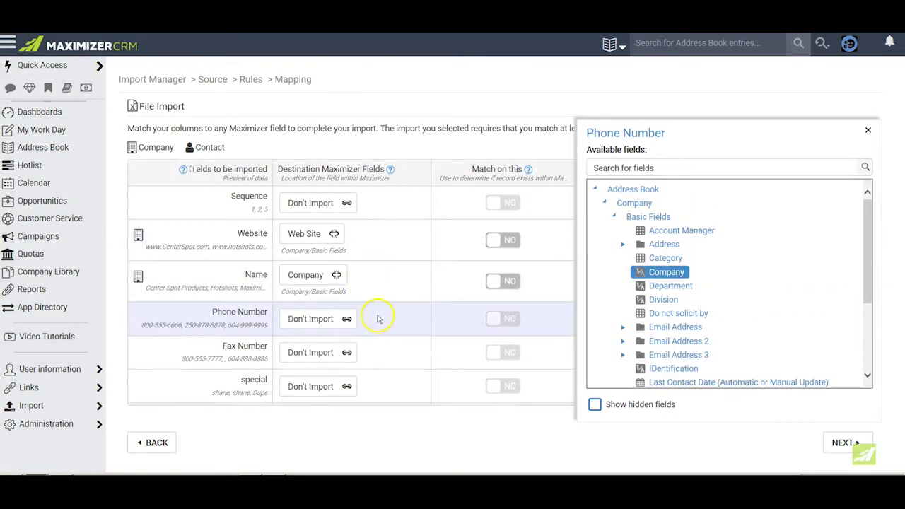
- Map the Customer LName column to the contact's Last name field and the Customer fName column to First name
scroll(424, 280, "down", 5)
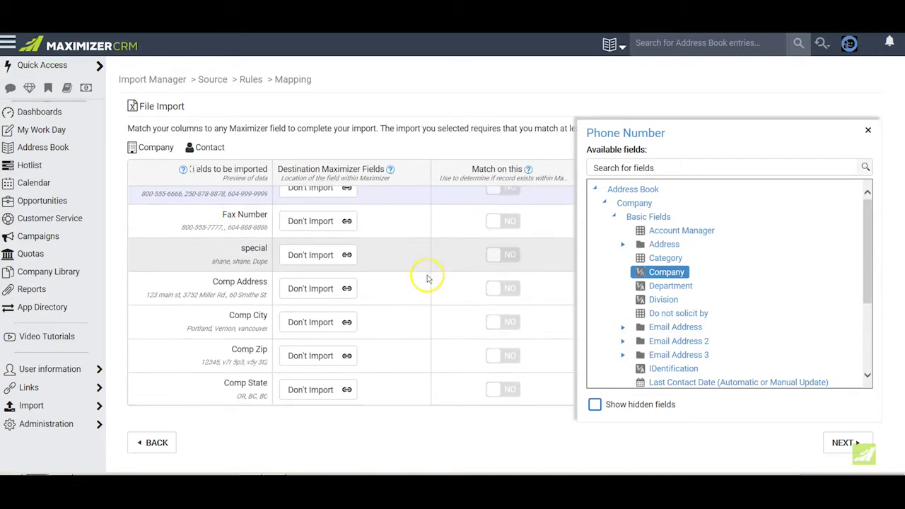
scroll(424, 279, "down", 5)
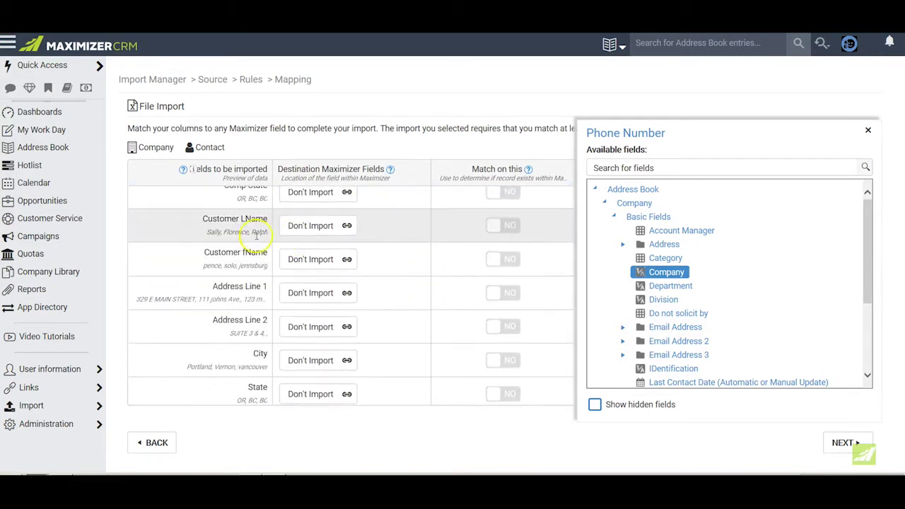
left_click(604, 203)
left_click(602, 216)
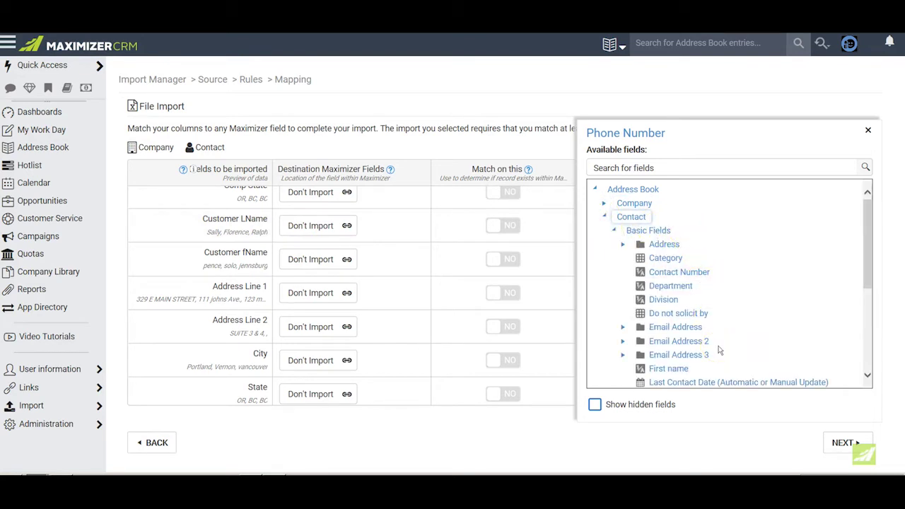
left_click_drag(868, 236, 871, 291)
left_click(675, 284)
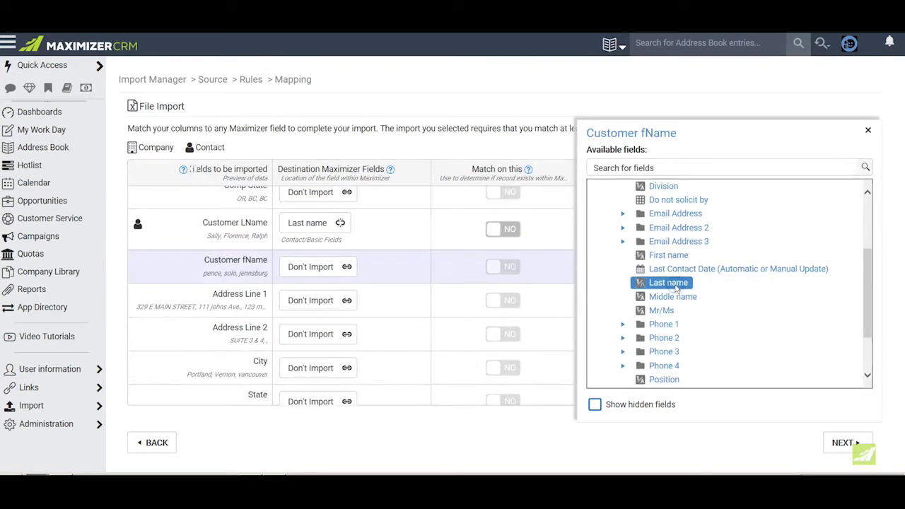
left_click(321, 269)
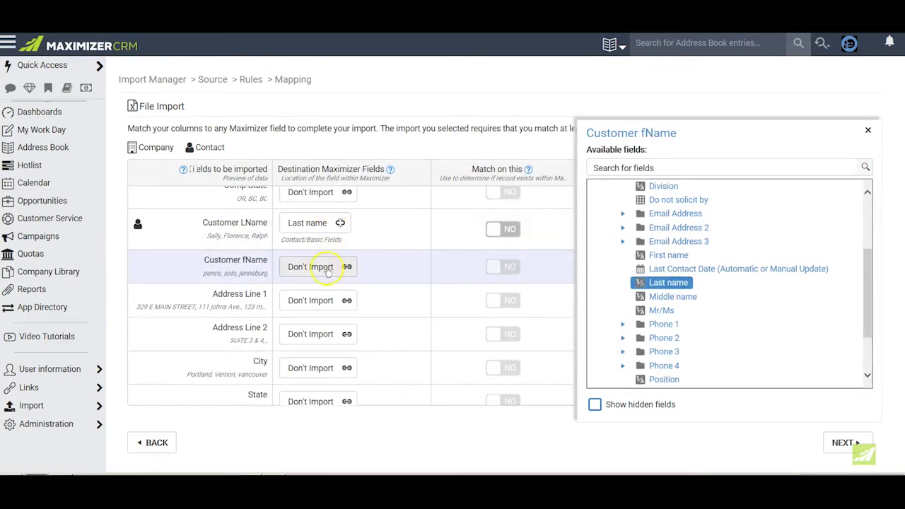
left_click(679, 256)
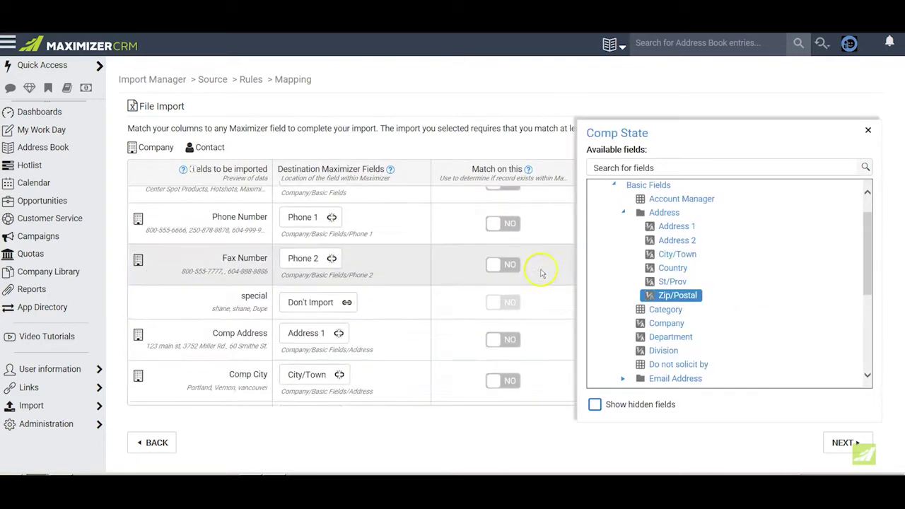
- Check the mapped columns and try to remap the Comp Zip column to the company's Zip/Postal address field
scroll(542, 271, "up", 2)
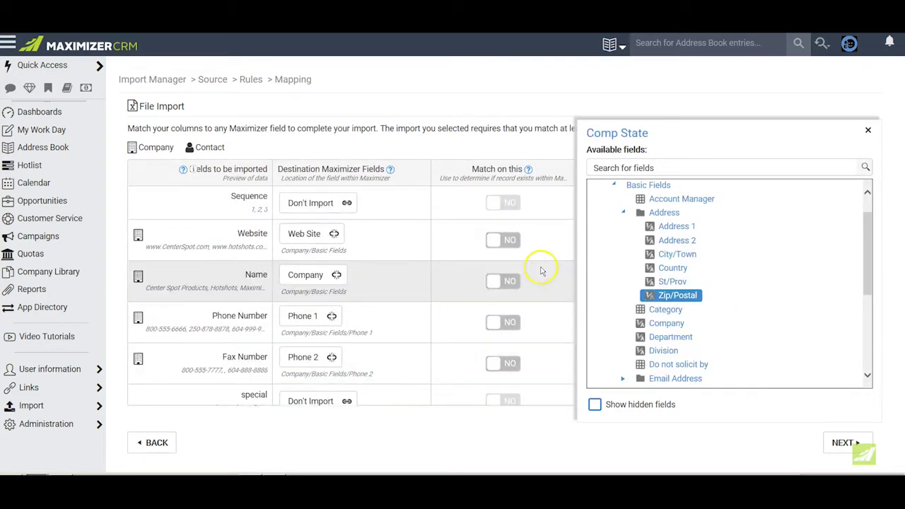
scroll(542, 271, "down", 6)
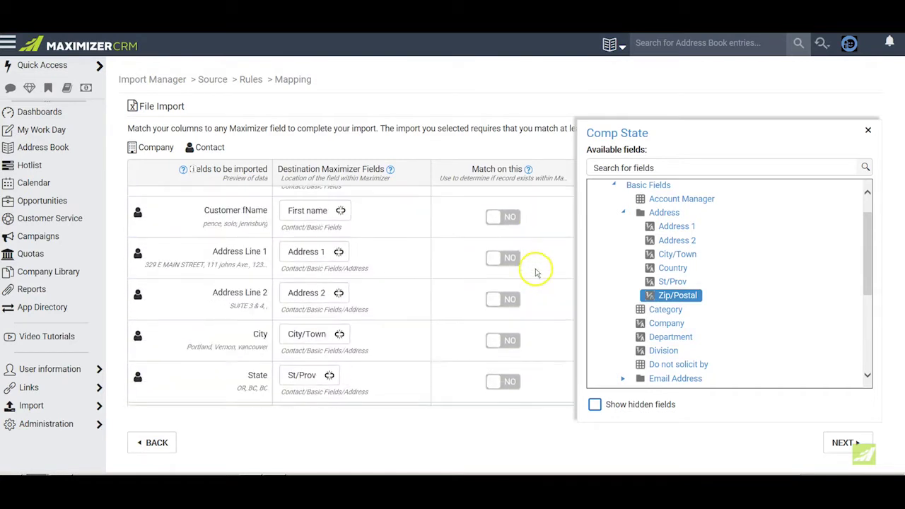
scroll(536, 272, "up", 5)
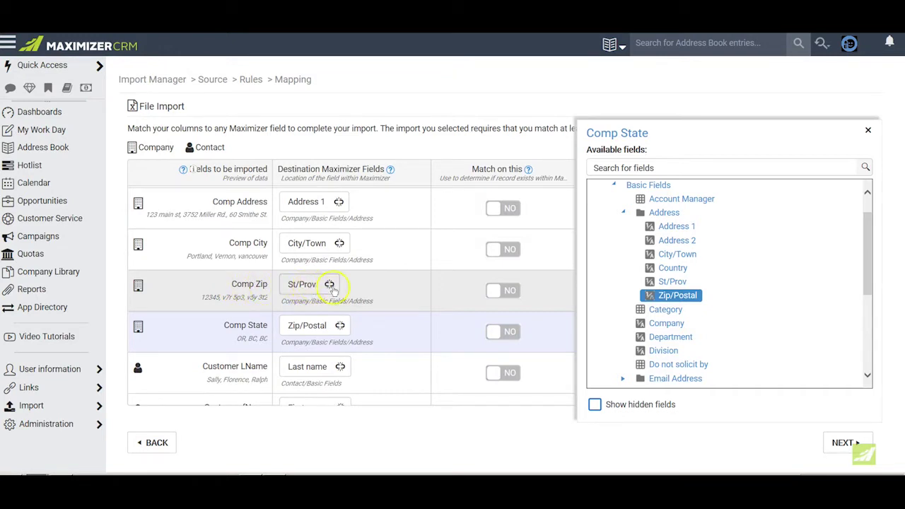
left_click(304, 286)
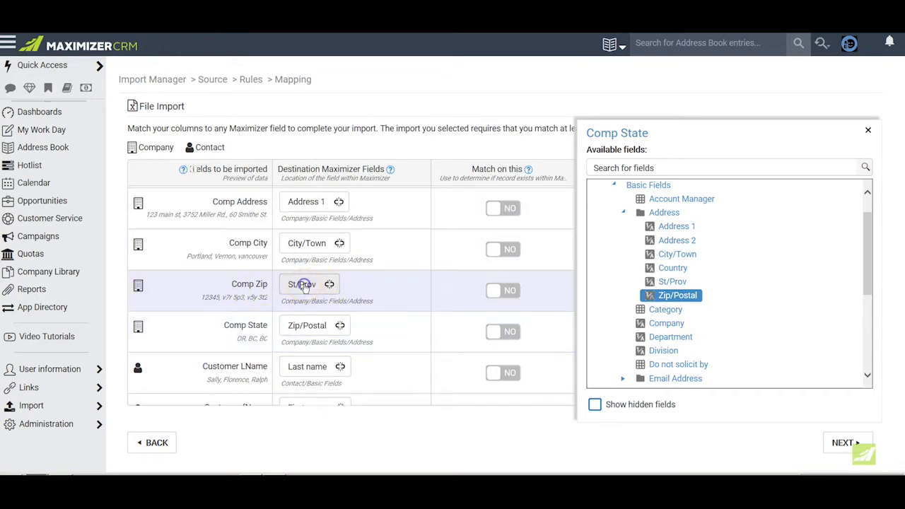
left_click(675, 297)
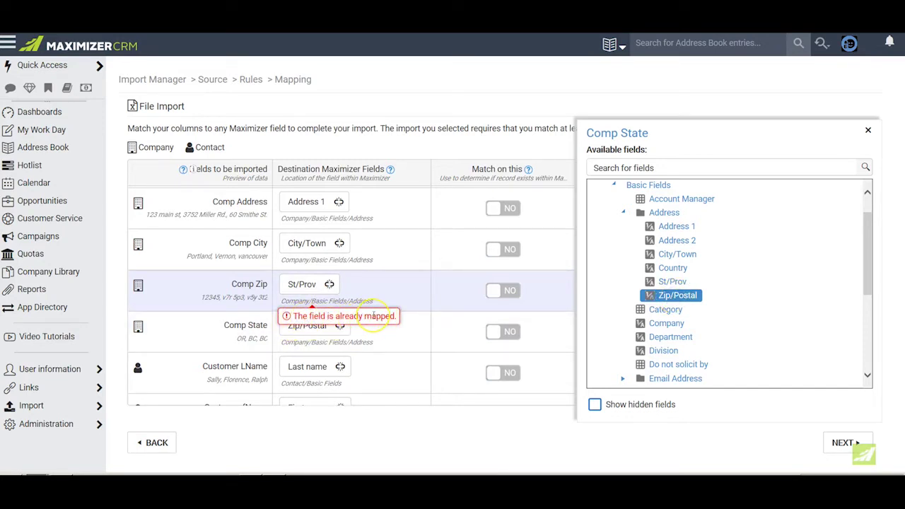
left_click(392, 338)
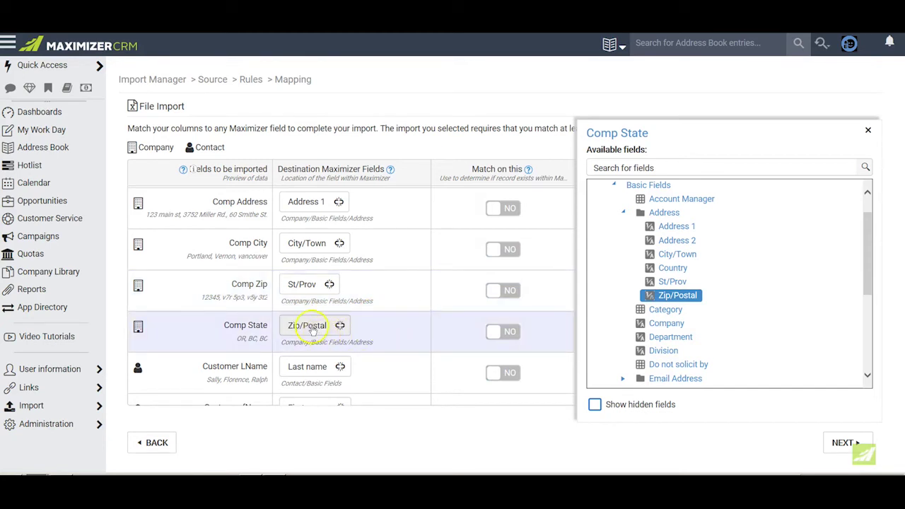
- Remove the Comp State column's mapping and map the Comp Zip column to the company's Zip/Postal field
left_click(339, 325)
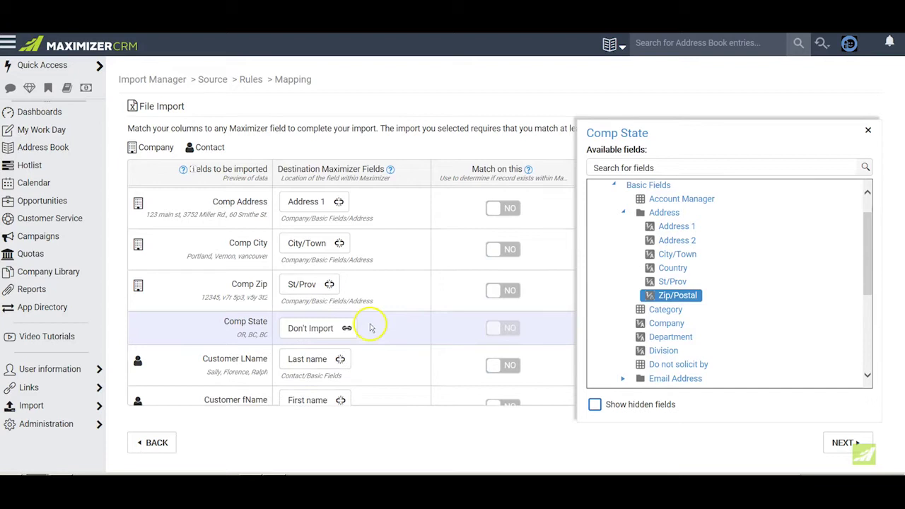
left_click(298, 284)
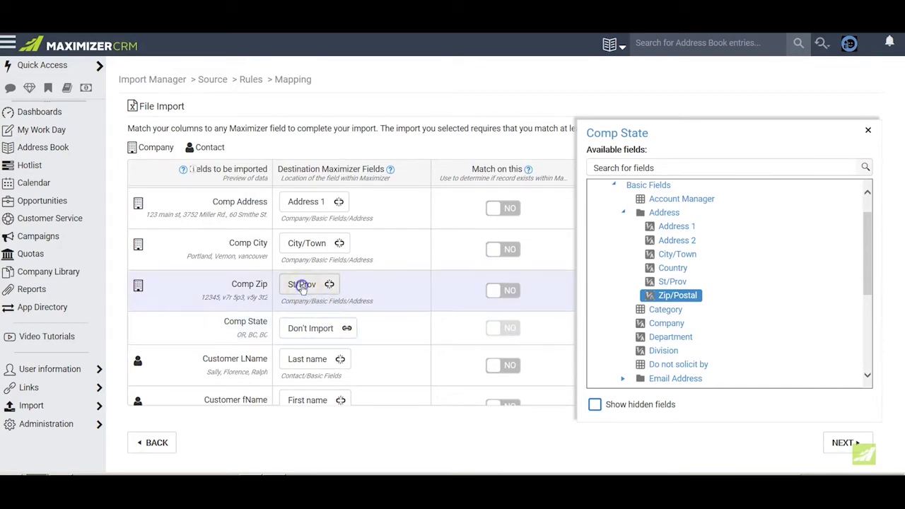
left_click(663, 296)
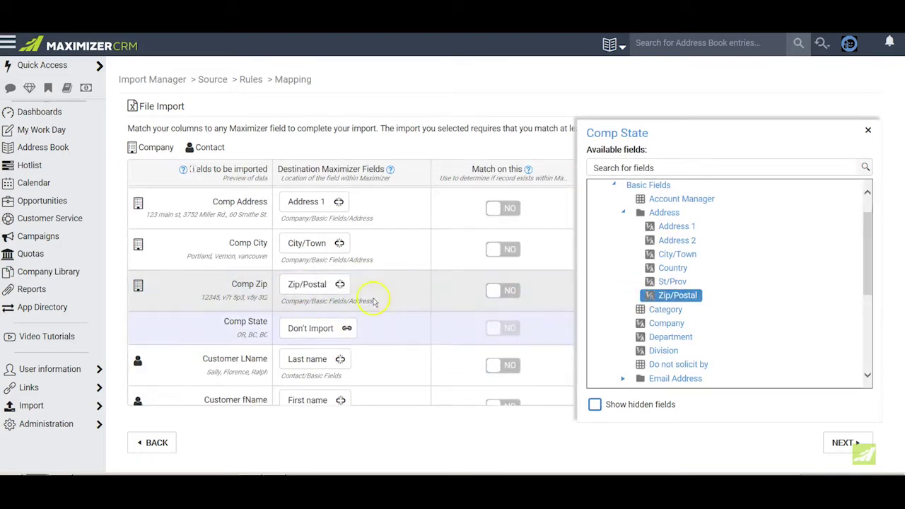
- Map the Comp State column to the company's St/Prov address field
left_click(318, 328)
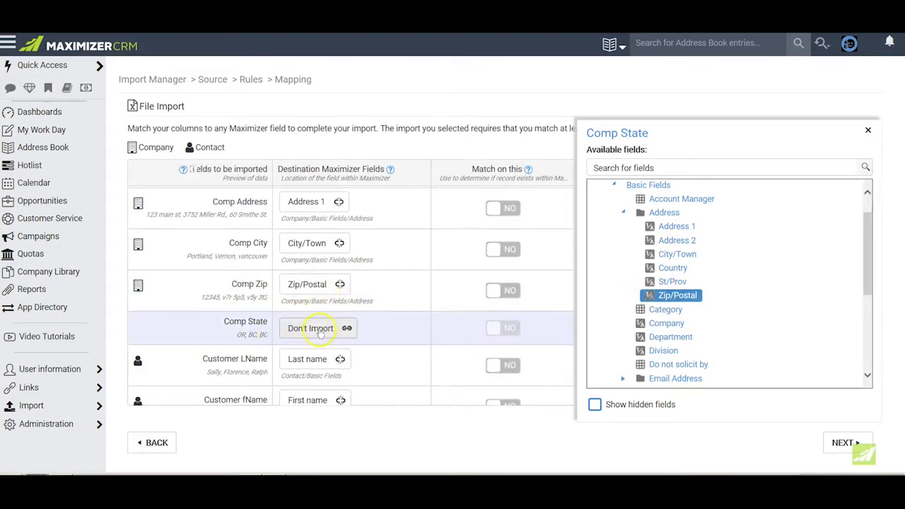
left_click(670, 282)
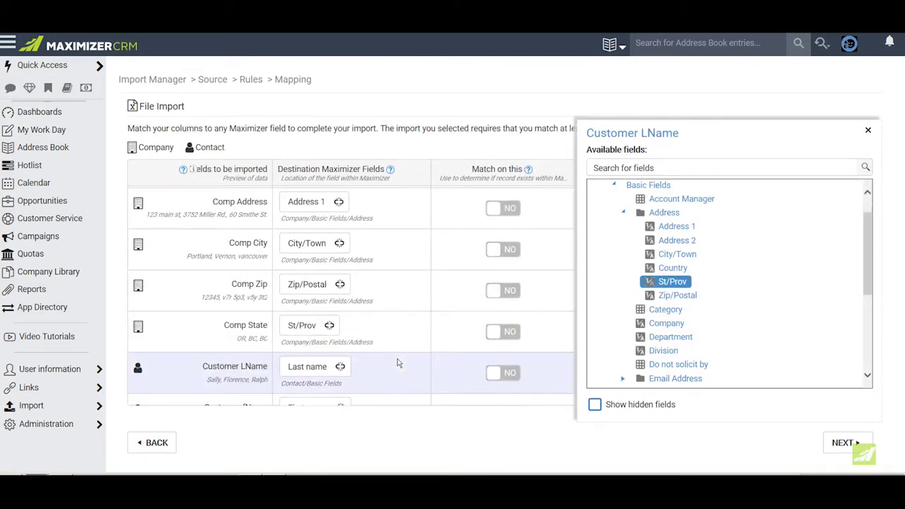
left_click(399, 302)
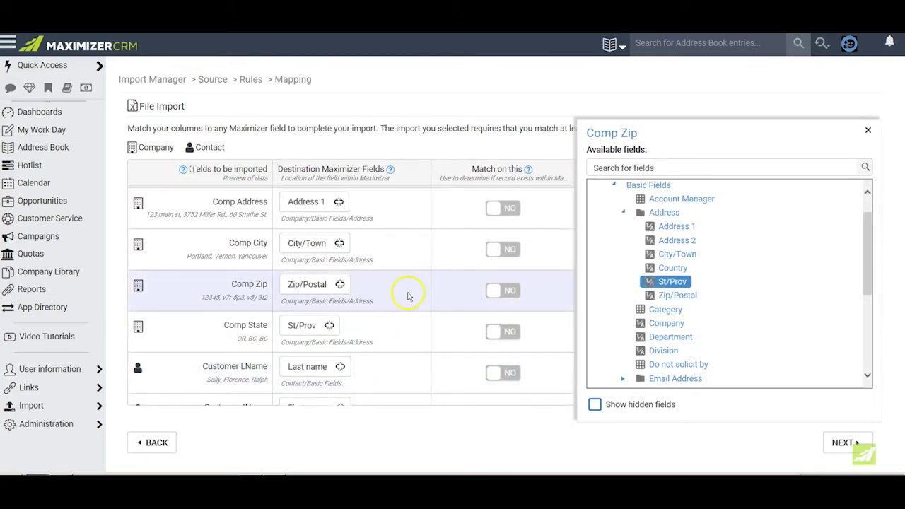
left_click(407, 294)
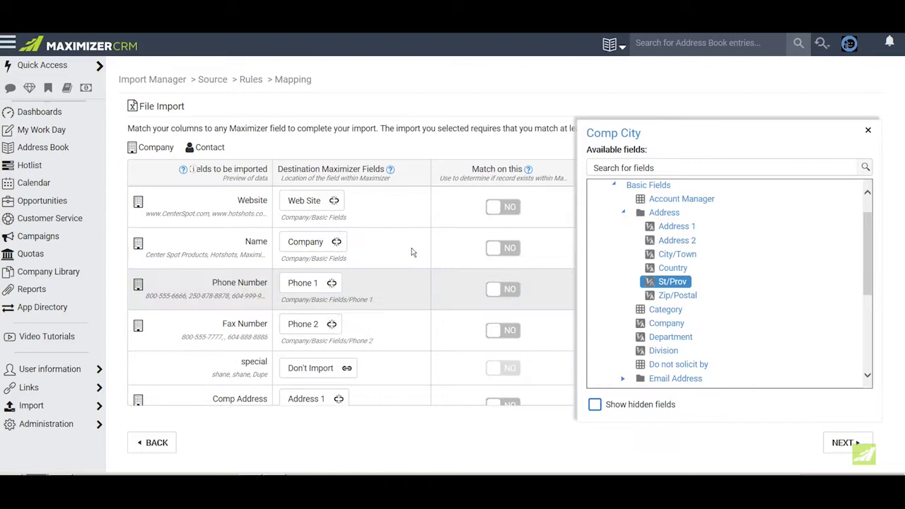
- Turn on record matching for the company Name column and for the contact's Customer LName and Customer fName columns
left_click(492, 249)
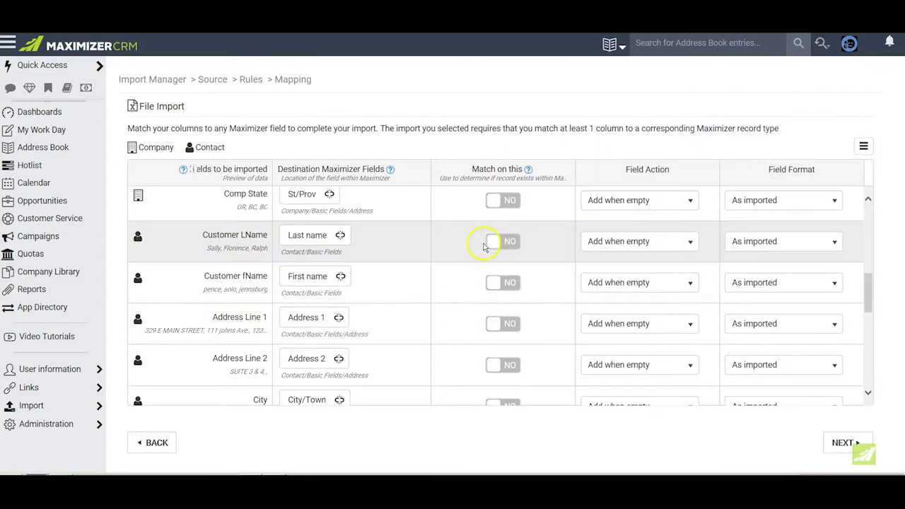
left_click(493, 243)
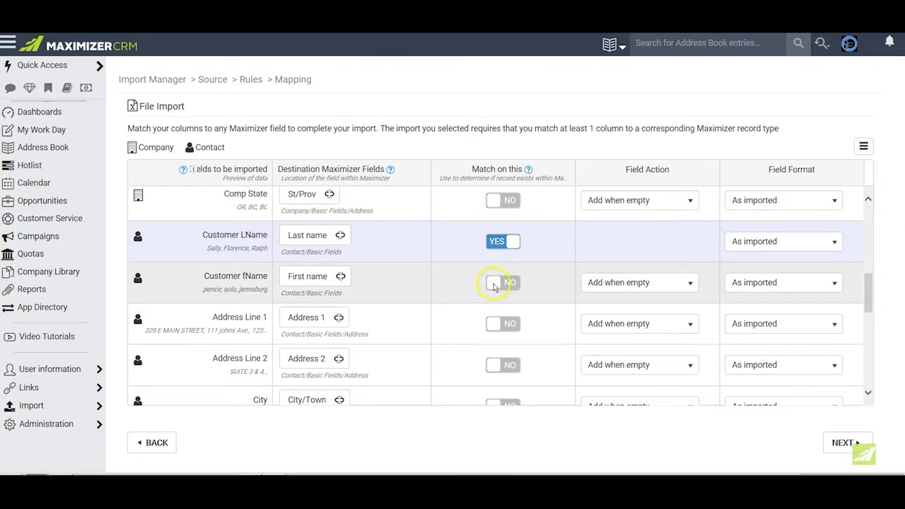
left_click(492, 284)
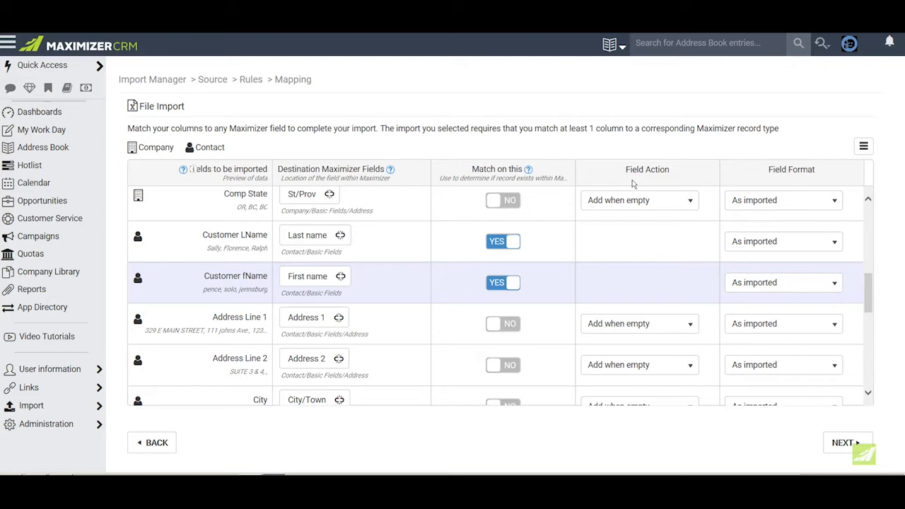
- Examine the field action options for the Comp State and Do not Solicit by columns
left_click(691, 201)
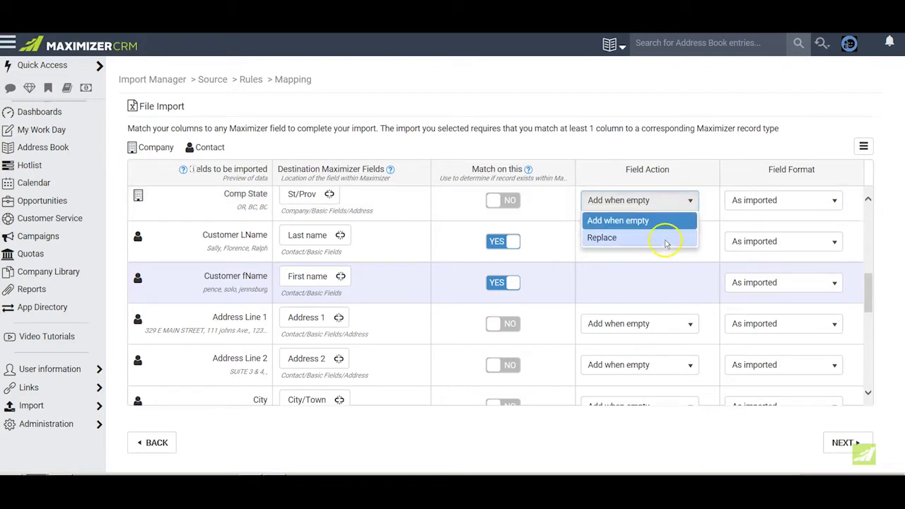
scroll(657, 255, "down", 3)
scroll(645, 277, "down", 4)
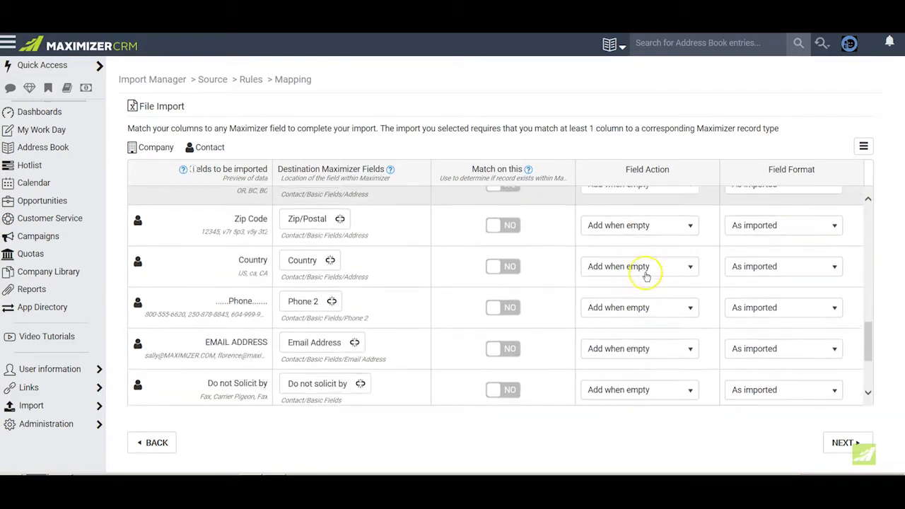
left_click(690, 358)
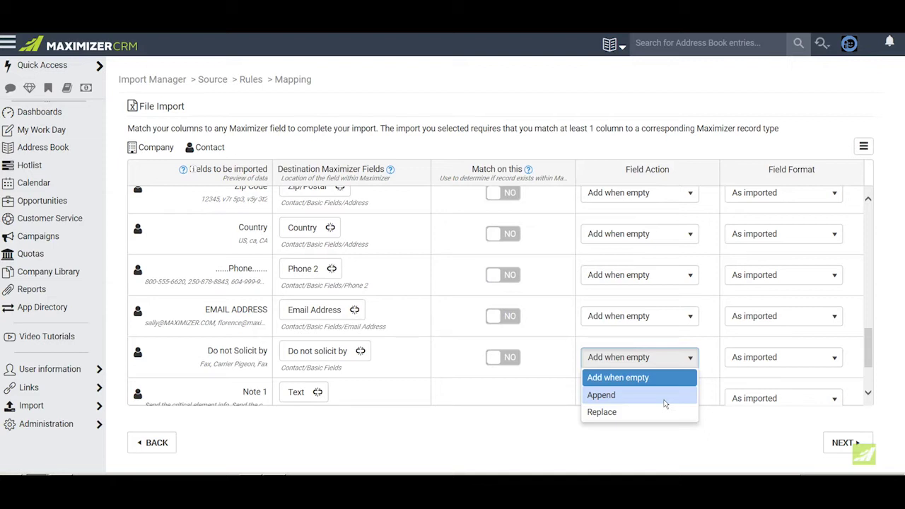
key("Escape")
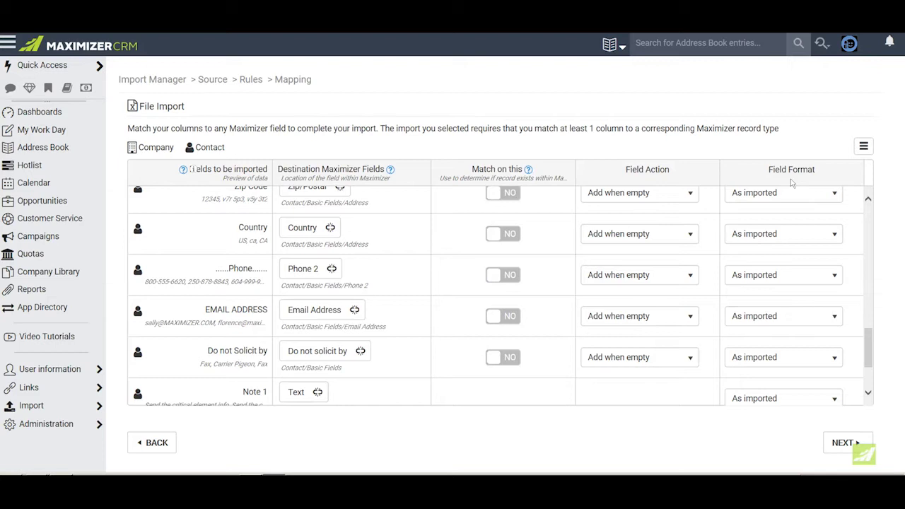
- Review the case-conversion format options for the Country and Phone columns
left_click(834, 235)
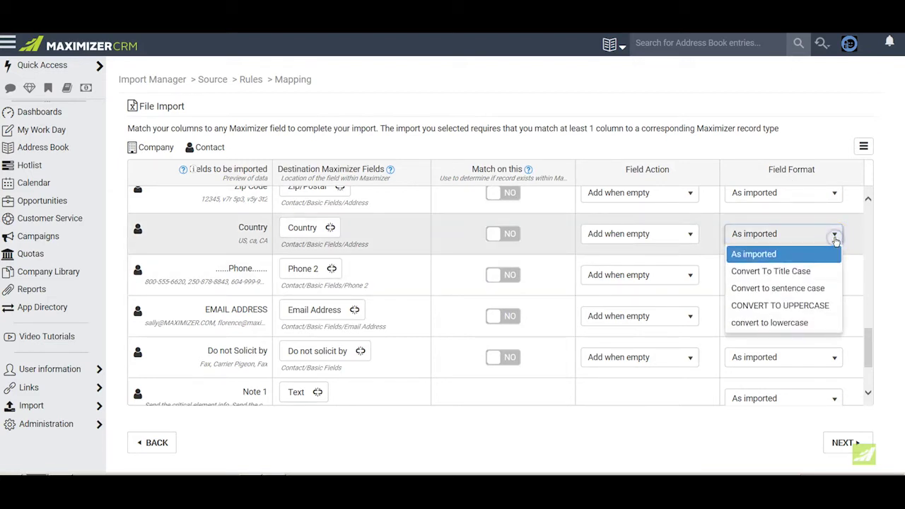
left_click(787, 259)
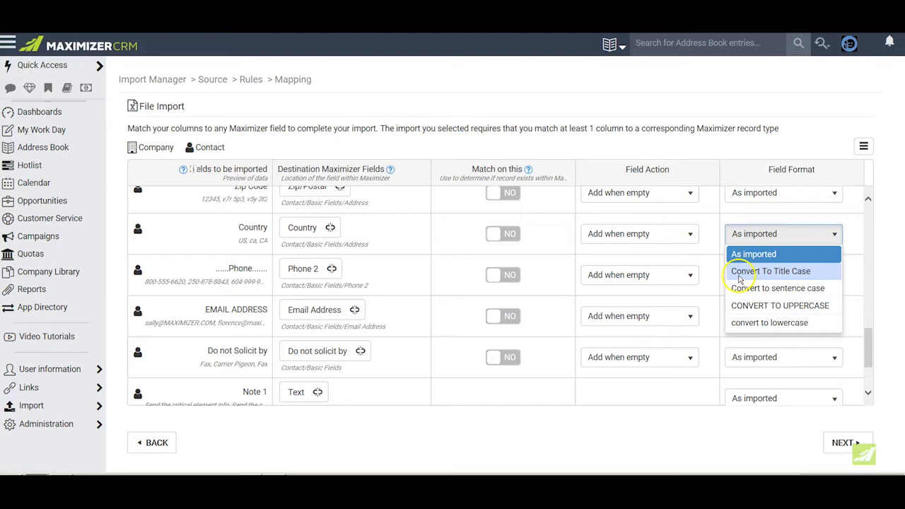
left_click(763, 275)
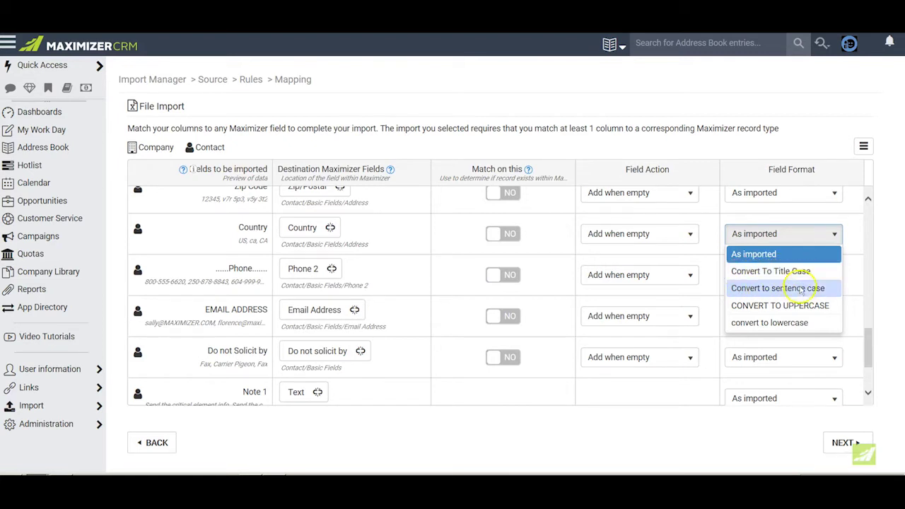
key("Escape")
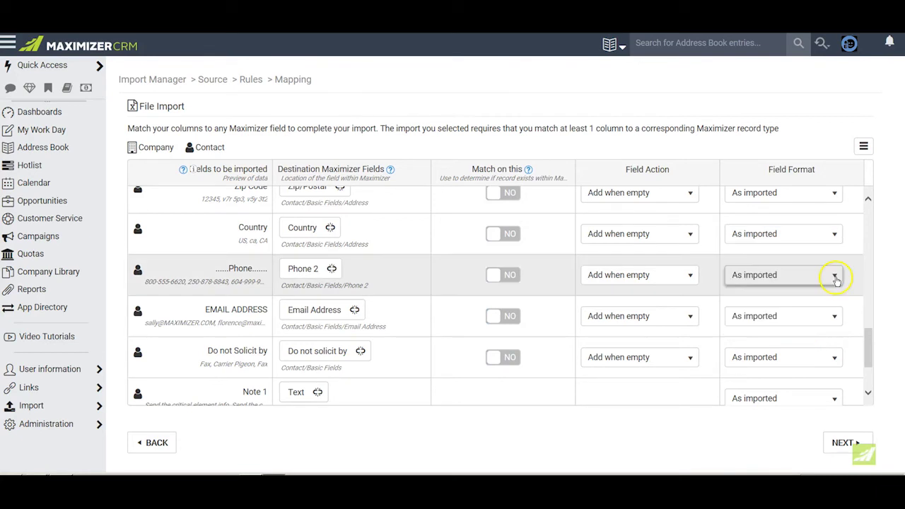
left_click(836, 277)
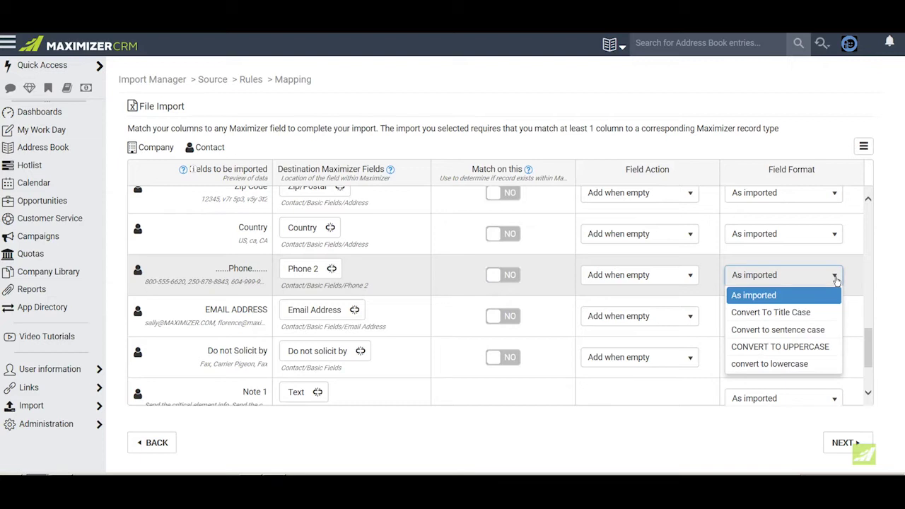
- Proceed to the import summary and review the company column mappings
left_click(845, 443)
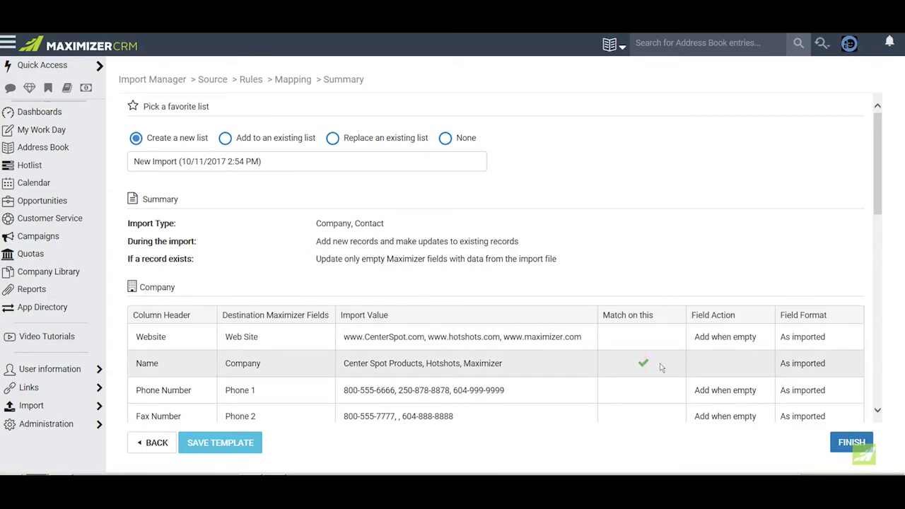
left_click_drag(874, 162, 868, 230)
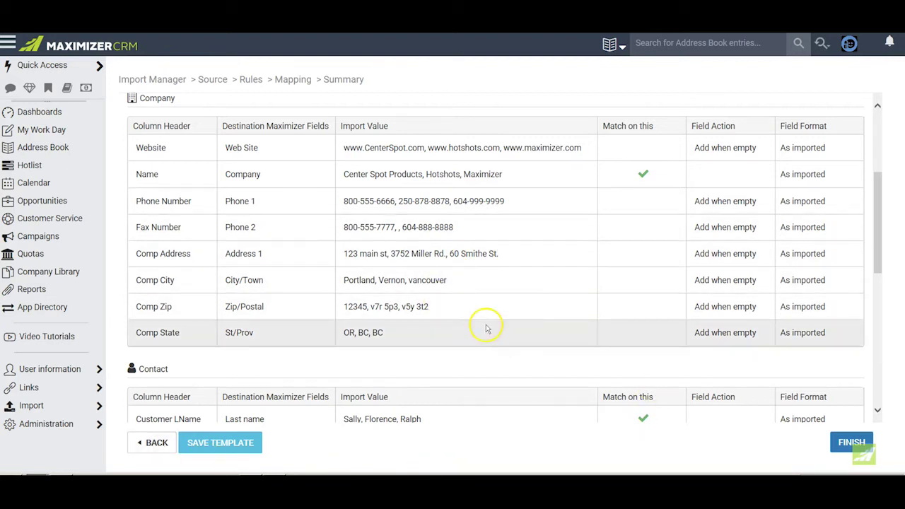
- Save the import settings as a template named October 11 Import
left_click(217, 444)
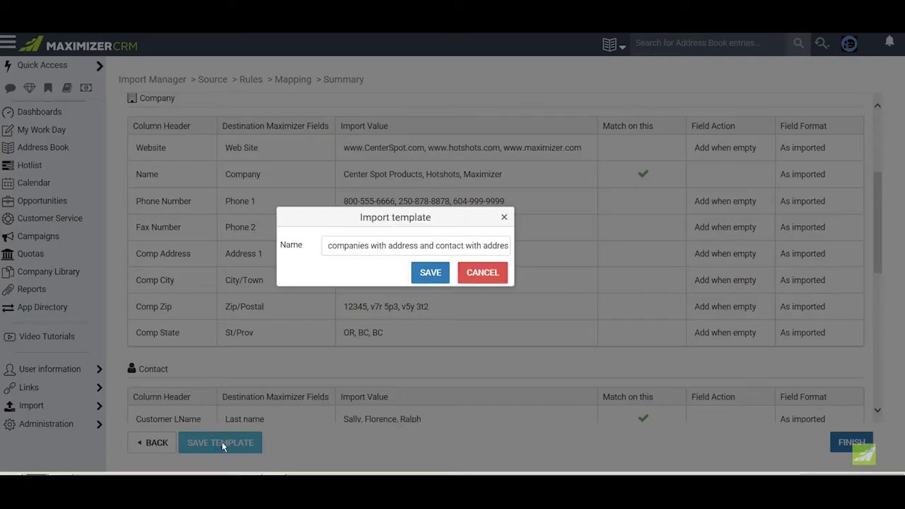
left_click(499, 244)
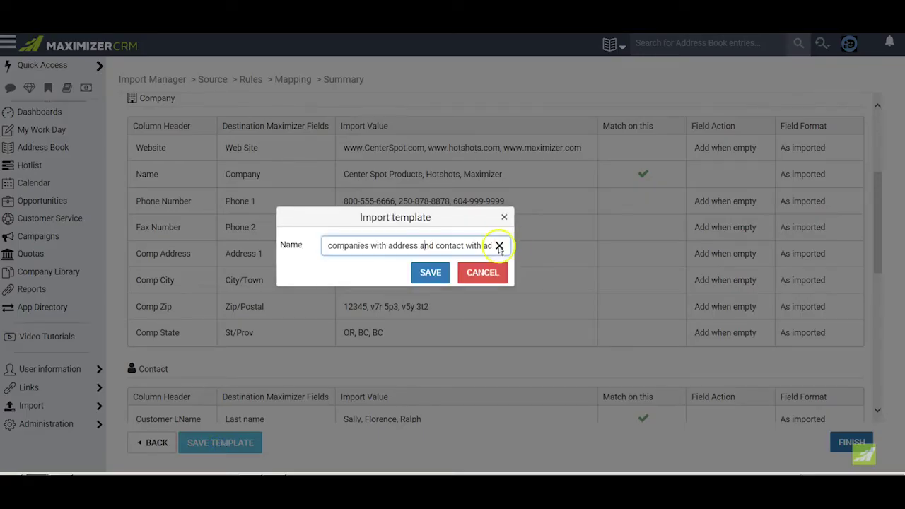
key("ctrl+a")
key("BackSpace")
right_click(345, 246)
left_click(361, 291)
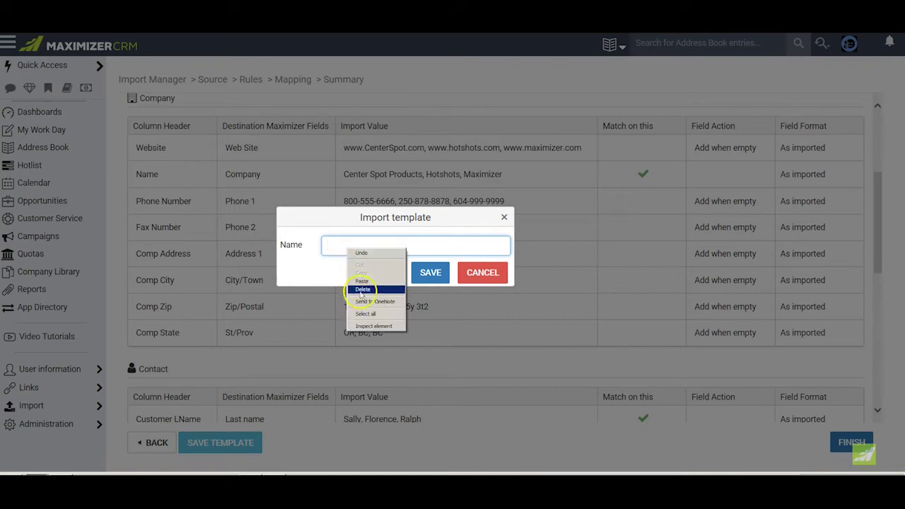
left_click(361, 281)
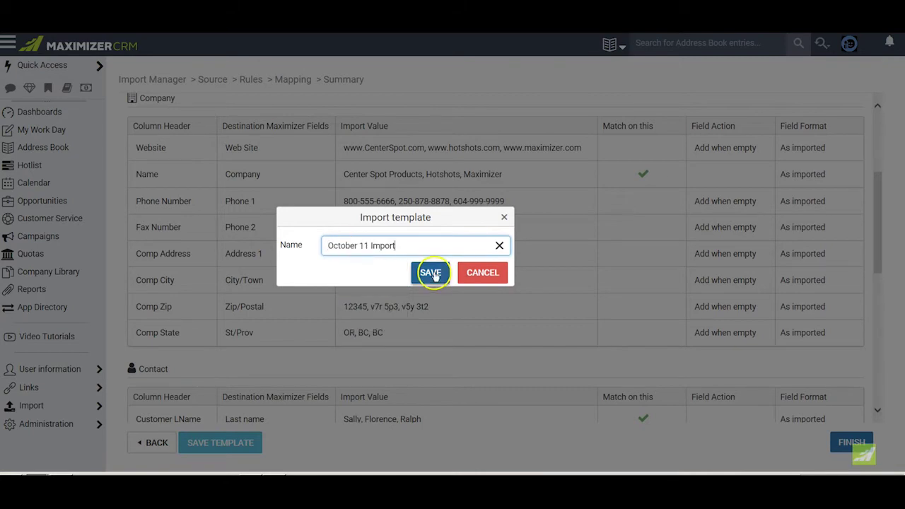
left_click(431, 273)
- Run the import and open the file of failed rows for the October 11 import from the import history
left_click(851, 442)
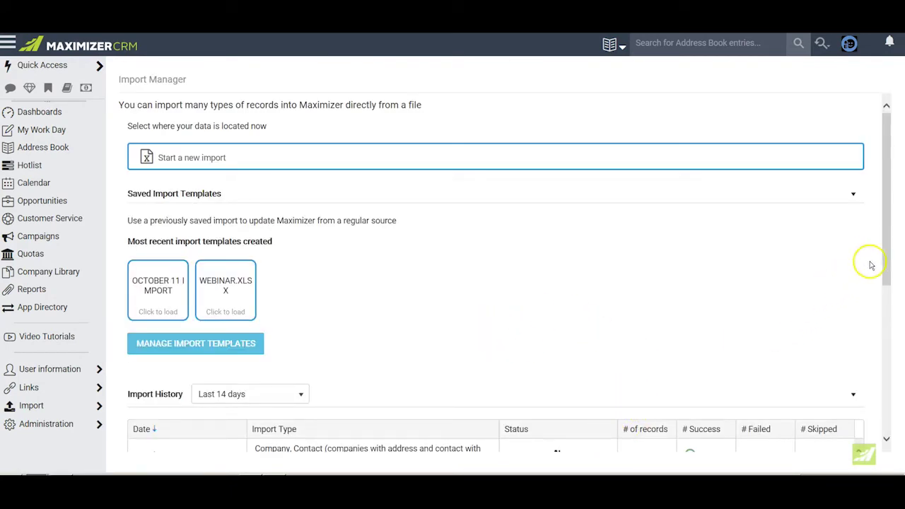
scroll(884, 218, "down", 2)
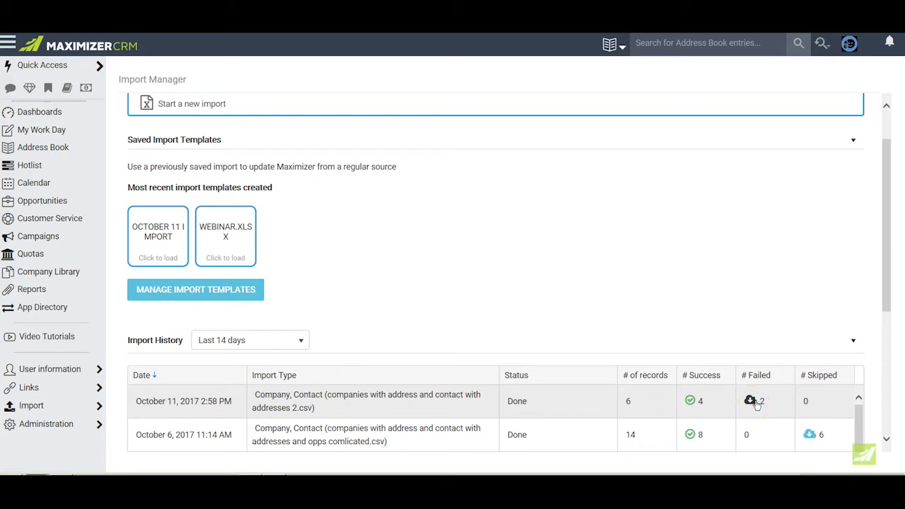
left_click(753, 400)
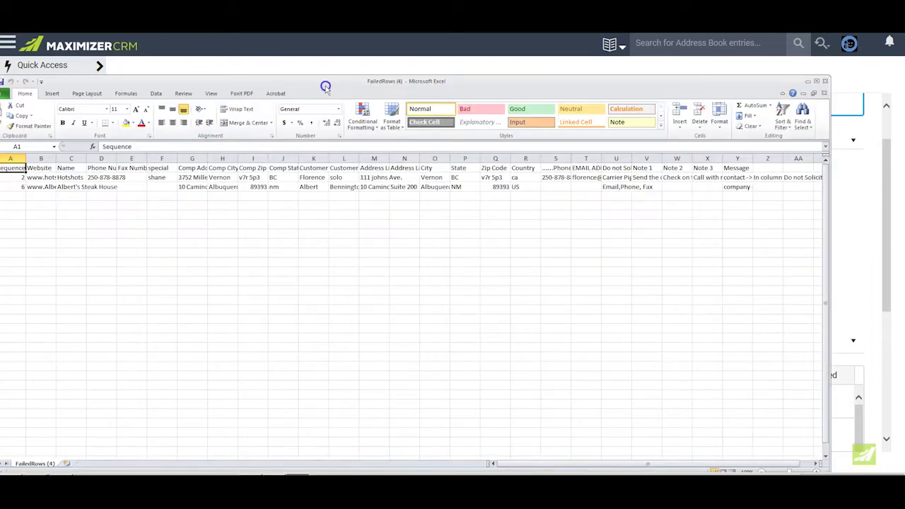
- Widen the Message column in the failed rows file, wrap the first row's error text, and inspect the messages for both rows
left_click_drag(577, 463, 642, 469)
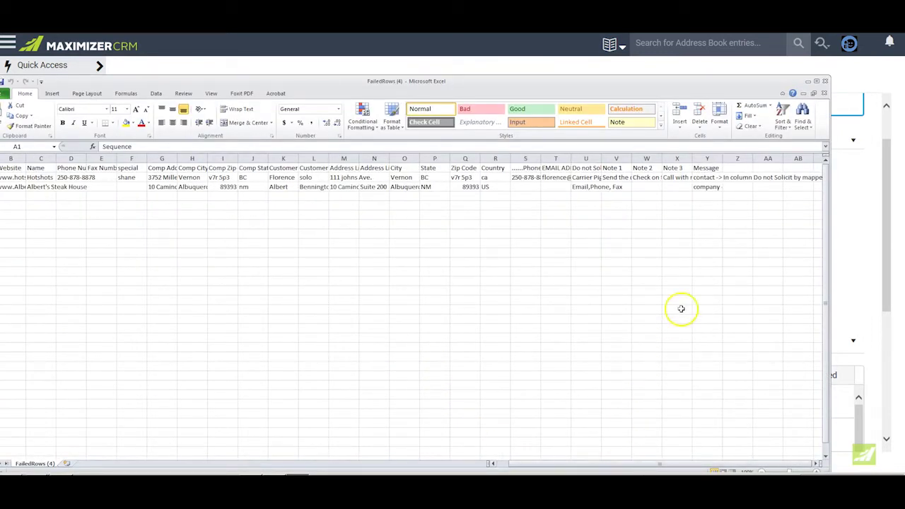
left_click(708, 159)
left_click_drag(722, 159, 802, 158)
left_click(747, 177)
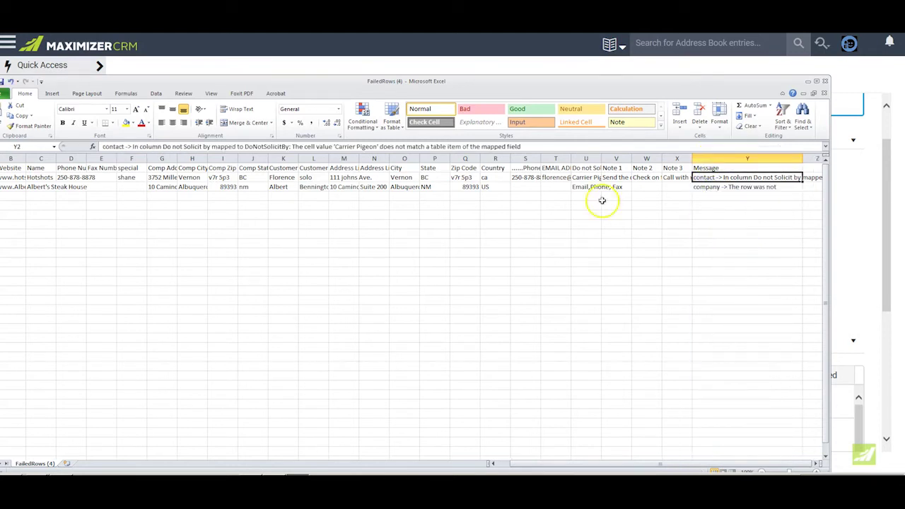
left_click(238, 109)
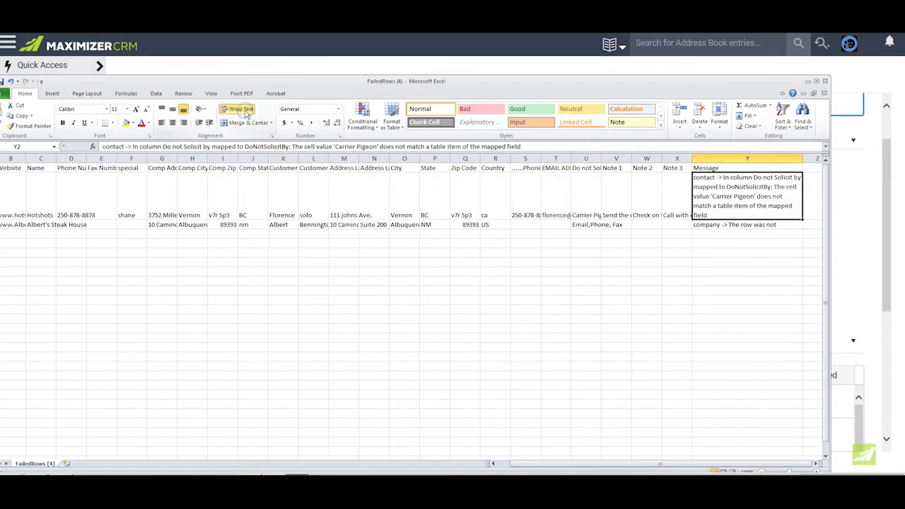
left_click(725, 224)
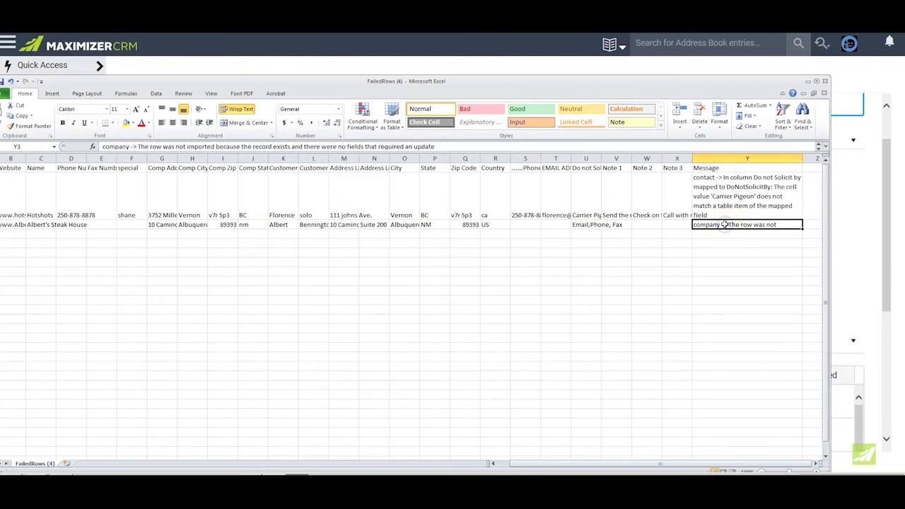
double_click(725, 224)
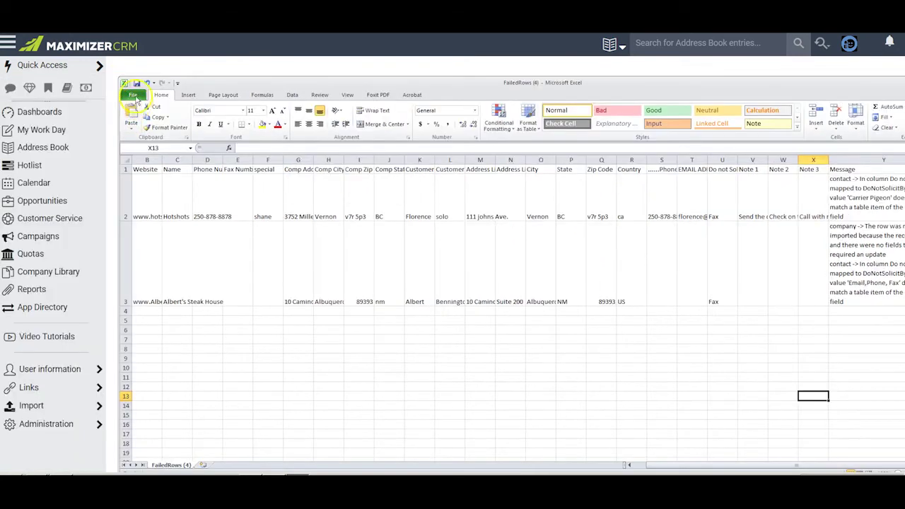
- Save the corrected failed rows as the comma-delimited CSV file FailedRows (1) in the Import files folder and close the workbook
left_click(132, 94)
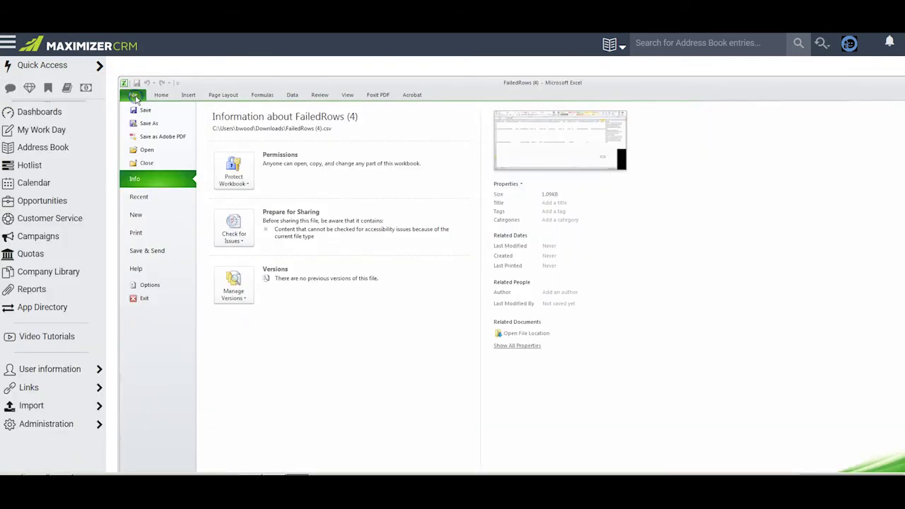
key("Escape")
key("F12")
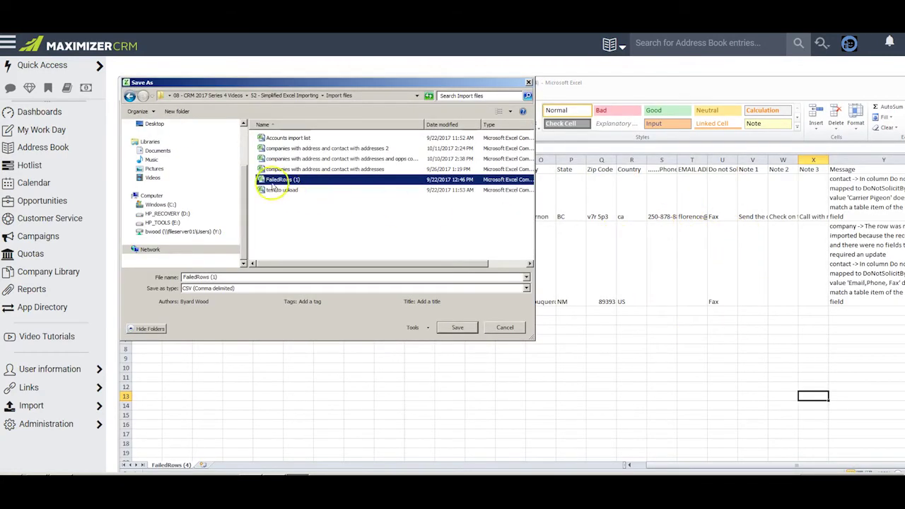
left_click(459, 327)
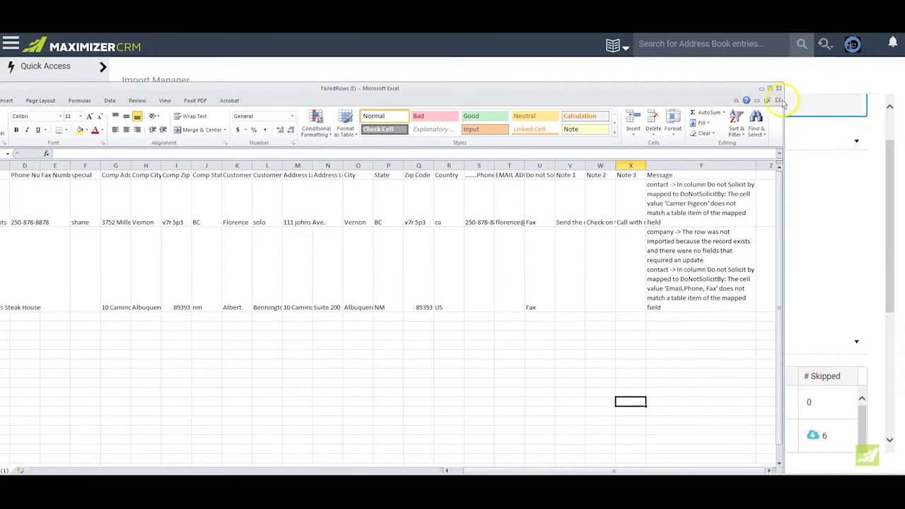
left_click(778, 88)
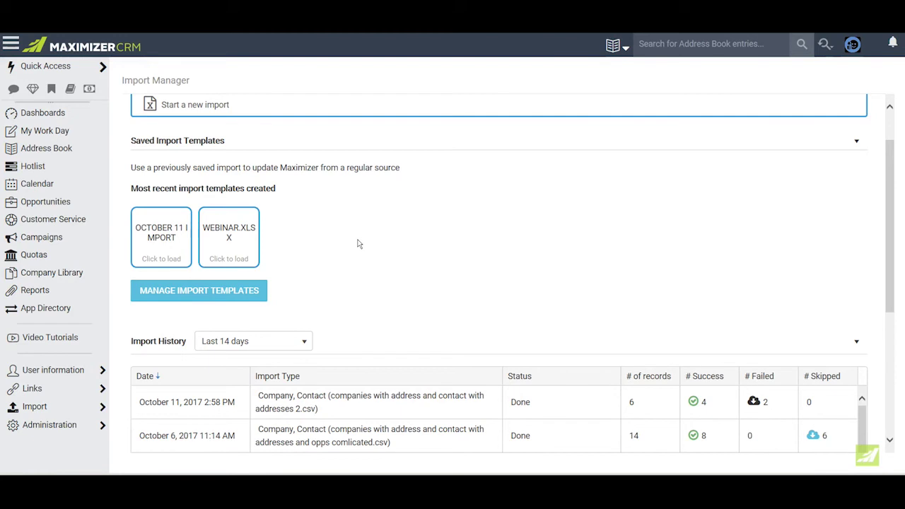
- Load the October 11 Import template with FailedRows (1).csv as the source and proceed through the mapping to the summary
left_click(161, 290)
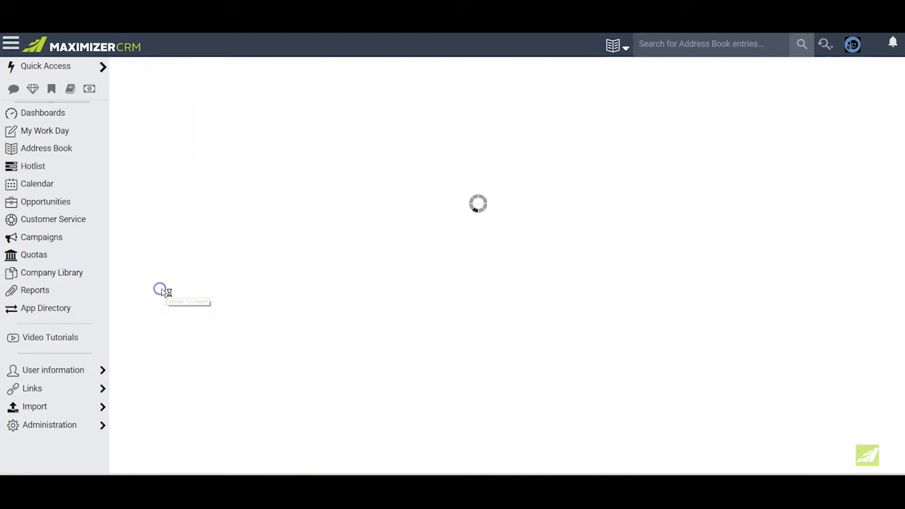
left_click(172, 200)
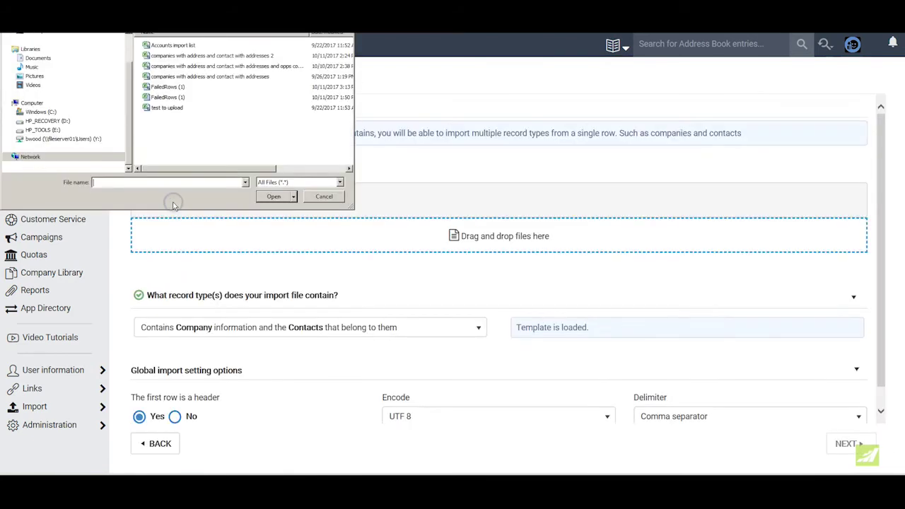
double_click(169, 96)
left_click(836, 447)
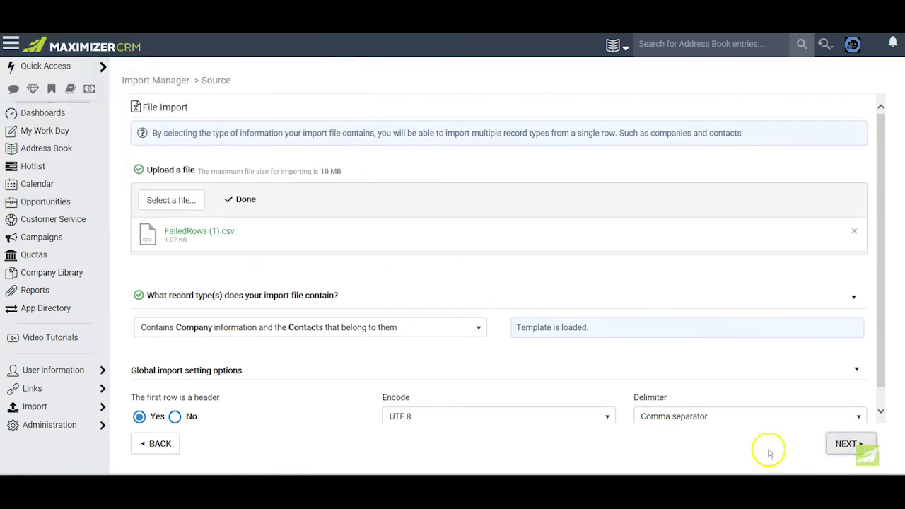
left_click(847, 445)
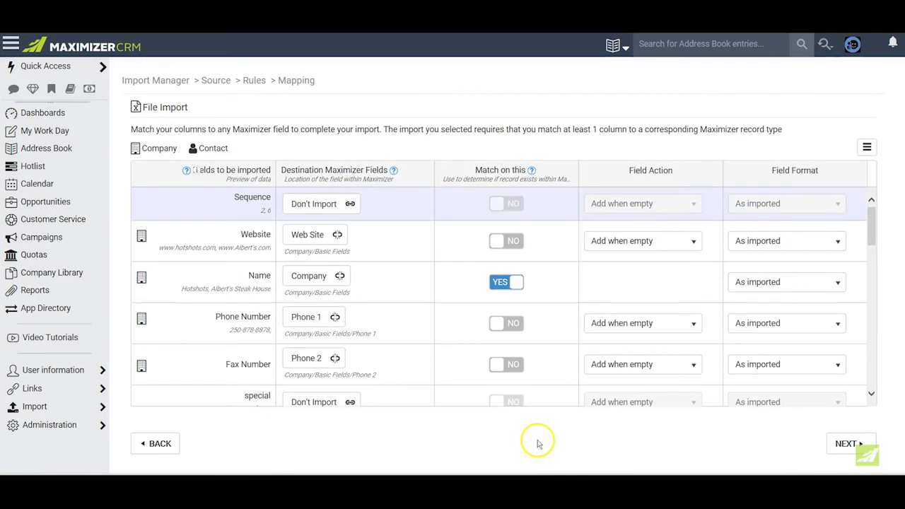
left_click(845, 445)
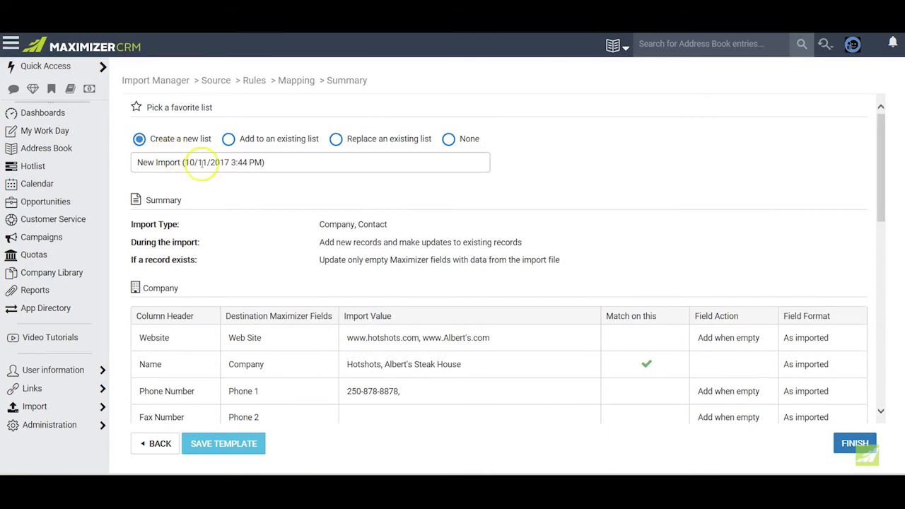
- Choose adding the records to an existing favorite list, review the contact mappings, and run the import
left_click(228, 140)
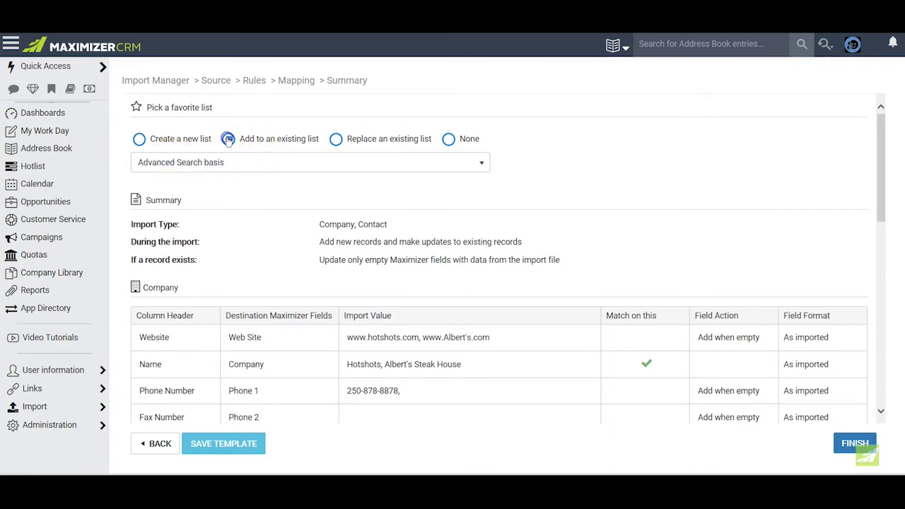
left_click(482, 165)
left_click_drag(881, 162, 883, 263)
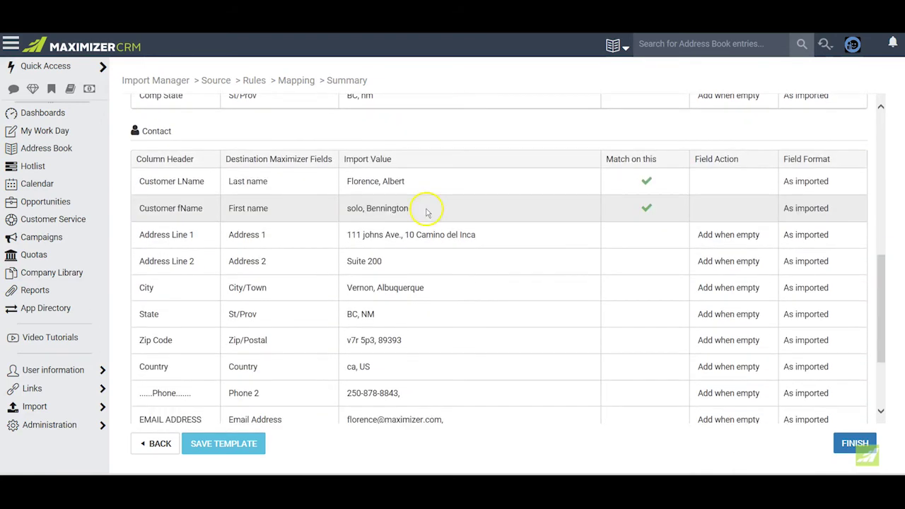
left_click(855, 443)
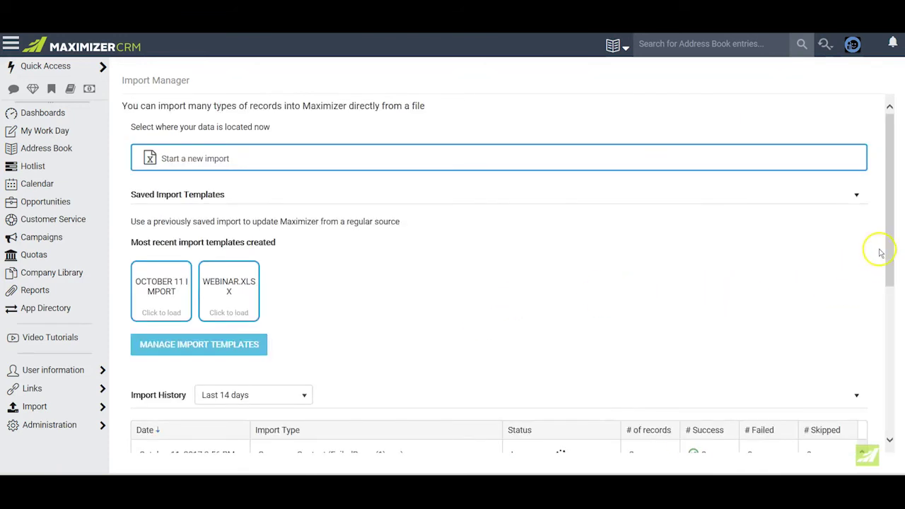
left_click_drag(890, 245, 889, 254)
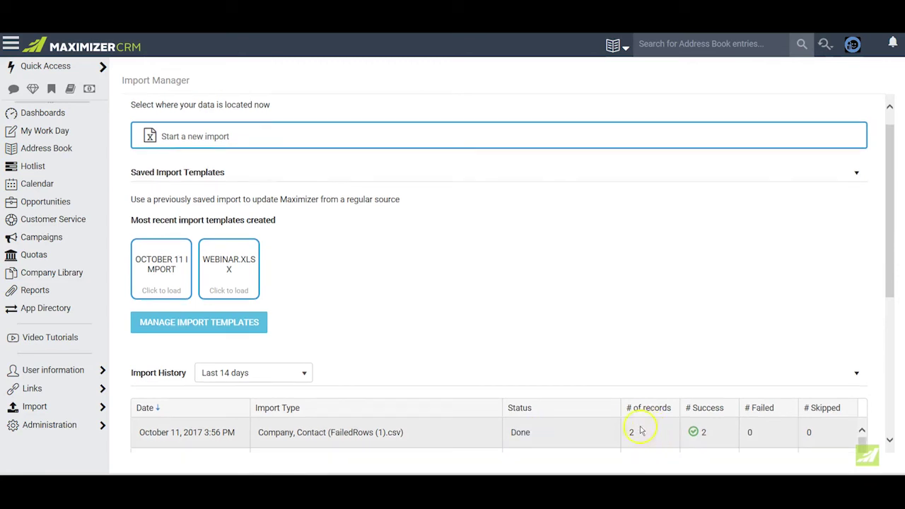
- Open the imported records in the Address Book and check the number of companies and contacts
left_click(702, 434)
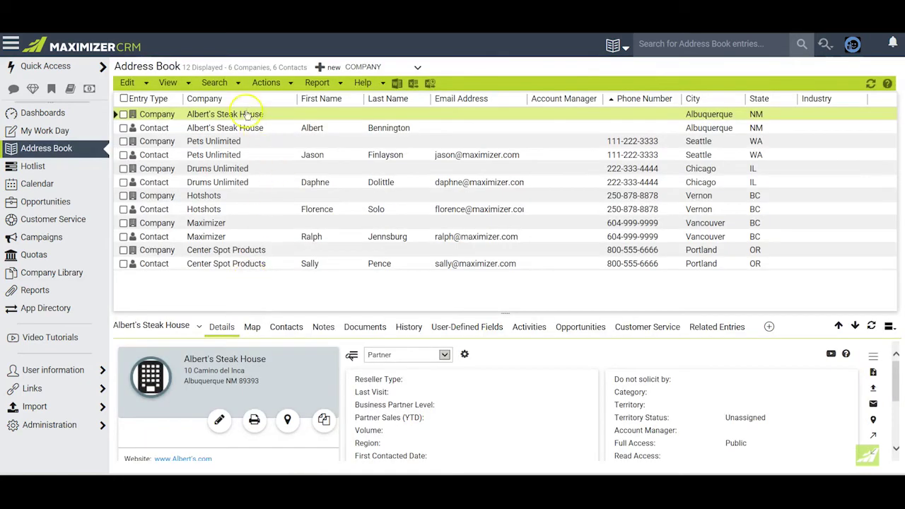
triple_click(242, 68)
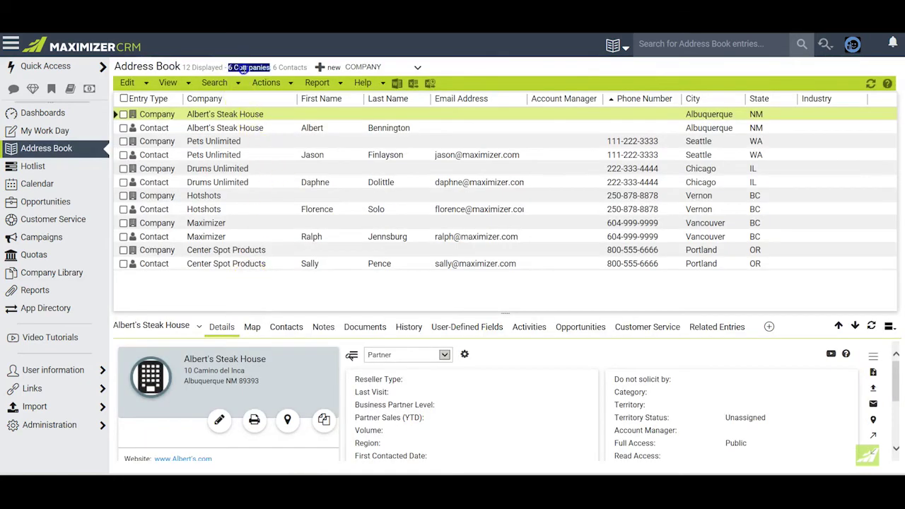
triple_click(289, 67)
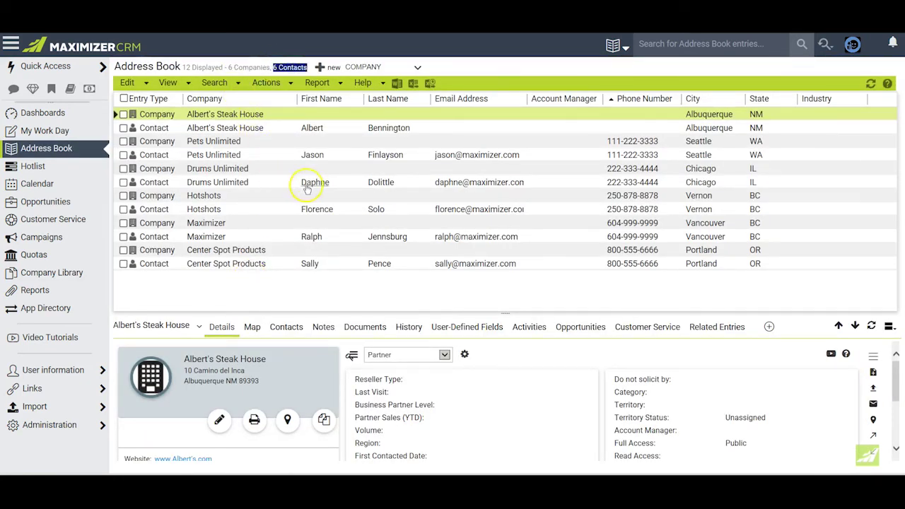
left_click(296, 286)
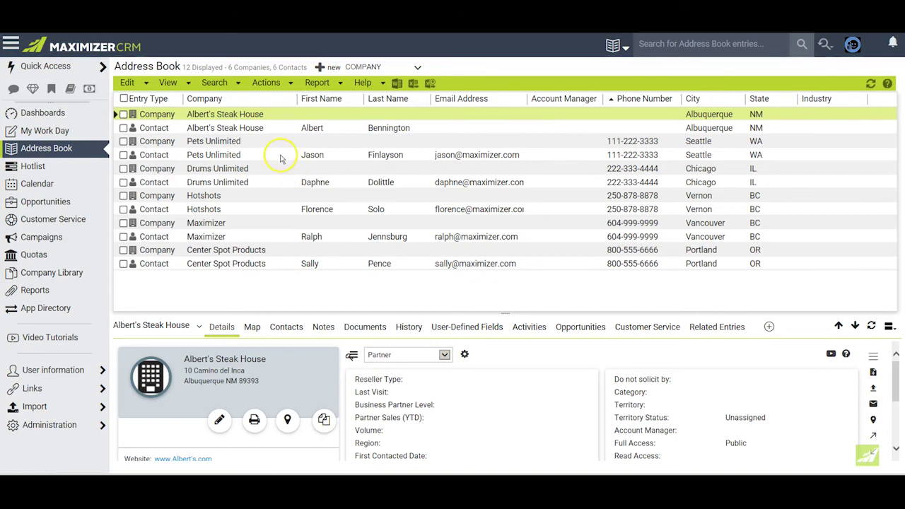
- Open the Address Book's favorite lists and select the New Import (10/11/2017 5:18 PM) list
left_click(168, 83)
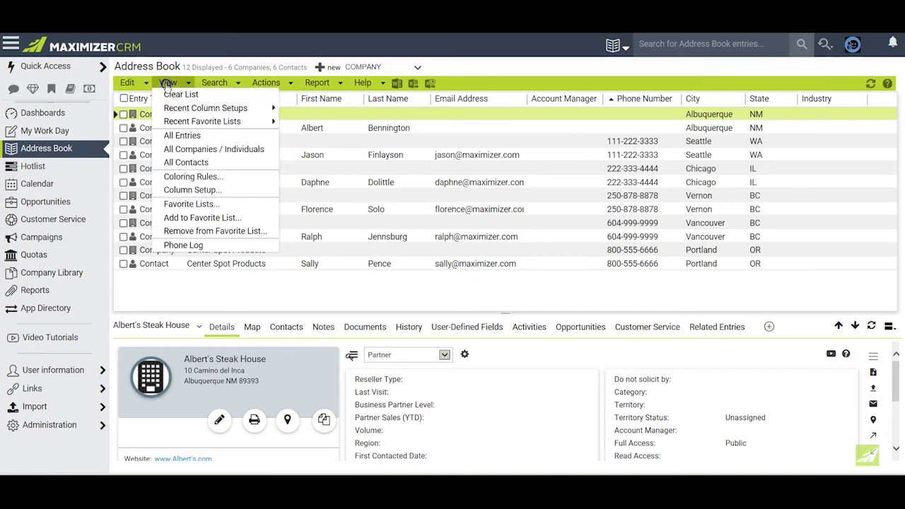
left_click(192, 203)
scroll(357, 183, "down", 3)
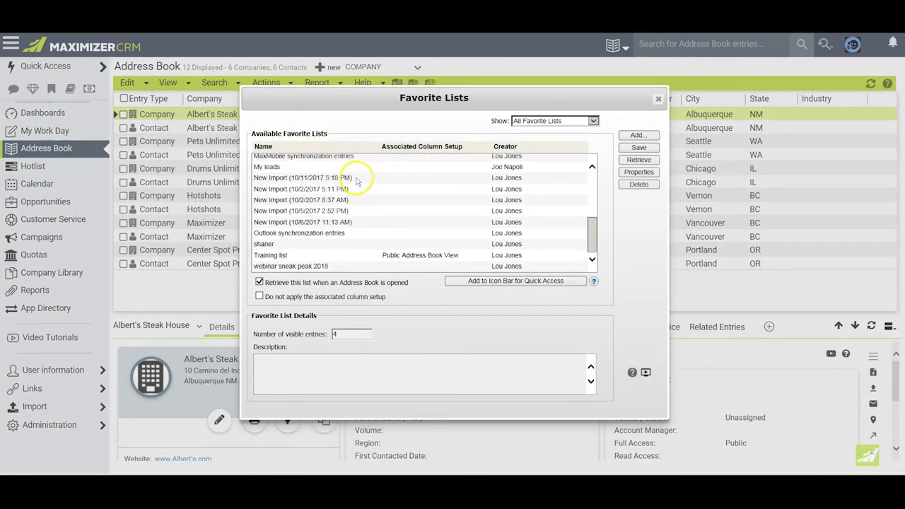
left_click(357, 180)
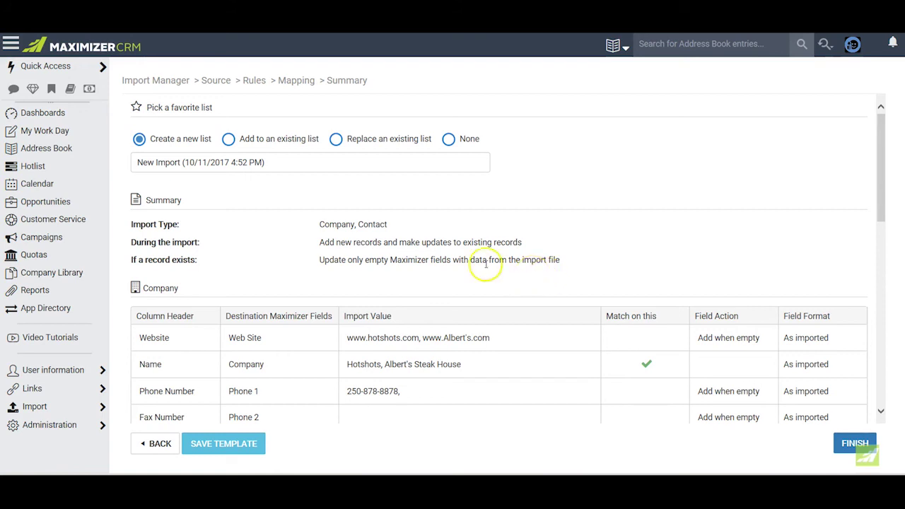
- Start a new import and examine the record types an import file can contain
left_click(217, 445)
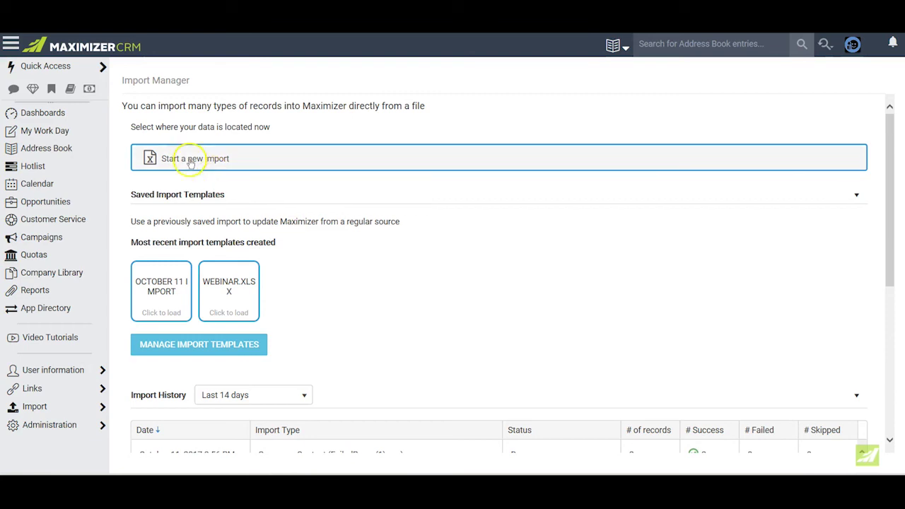
left_click(190, 160)
left_click(477, 327)
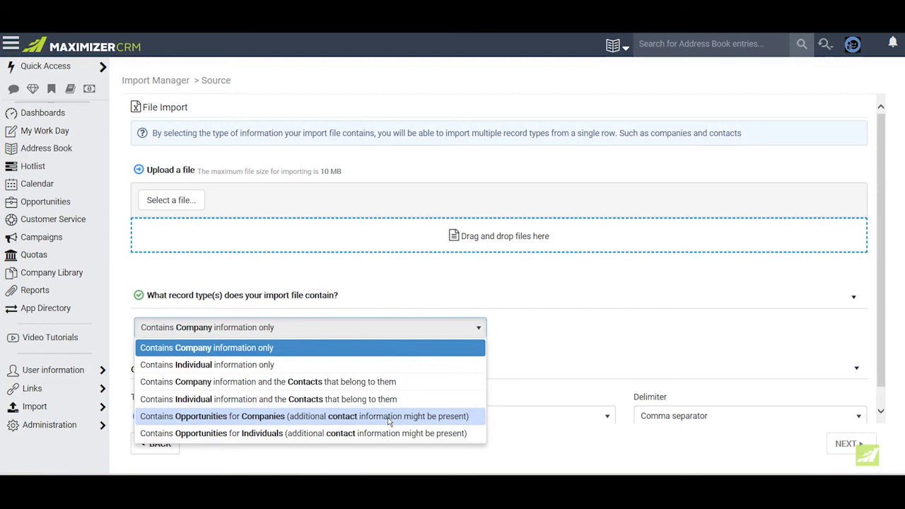
left_click(518, 269)
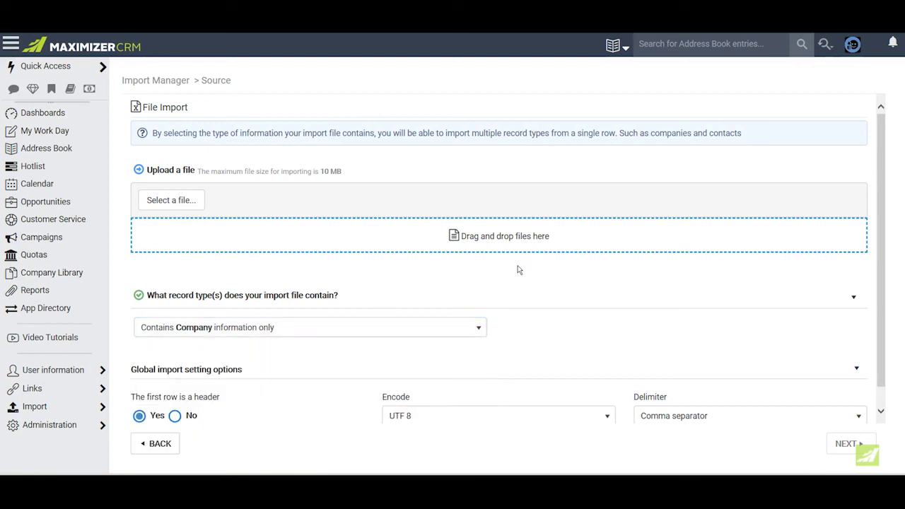